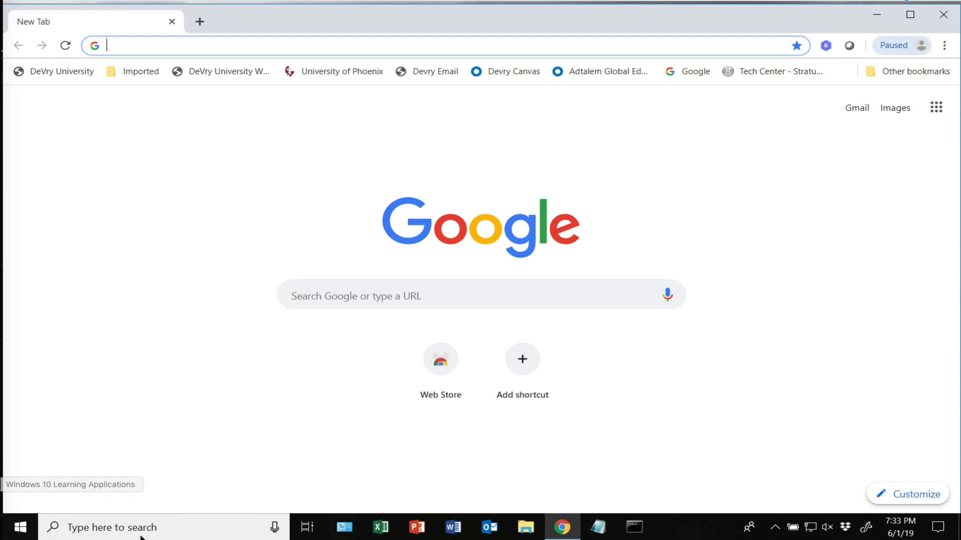
- Open the Windows taskbar search panel over the blank Chrome tab
click(113, 527)
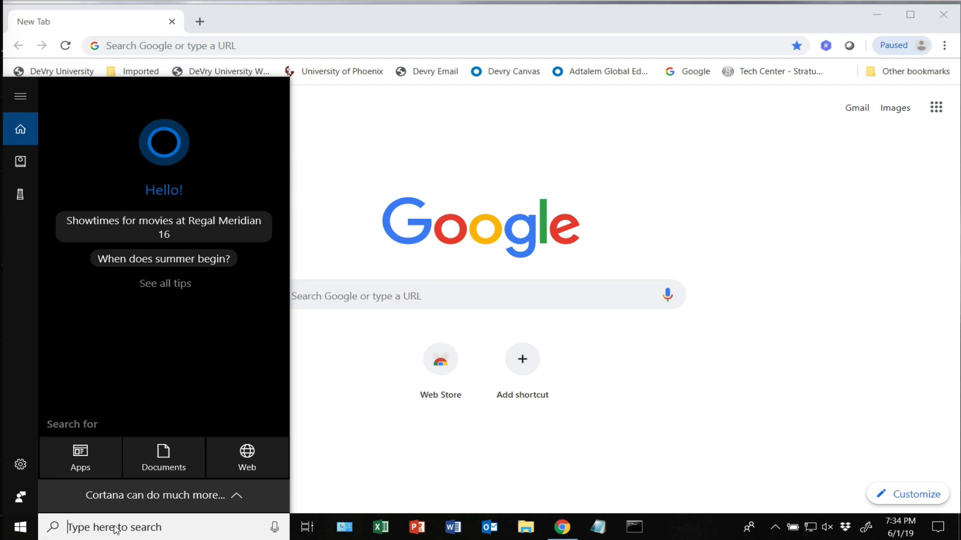
- Search Windows for 'Sql' and launch SQL Server Management Studio 18
text(Sql)
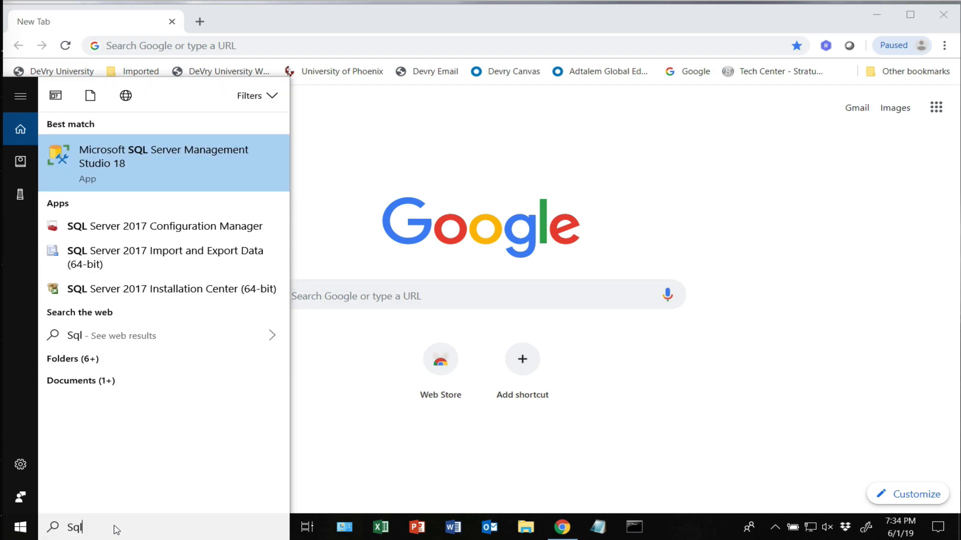
key(Escape)
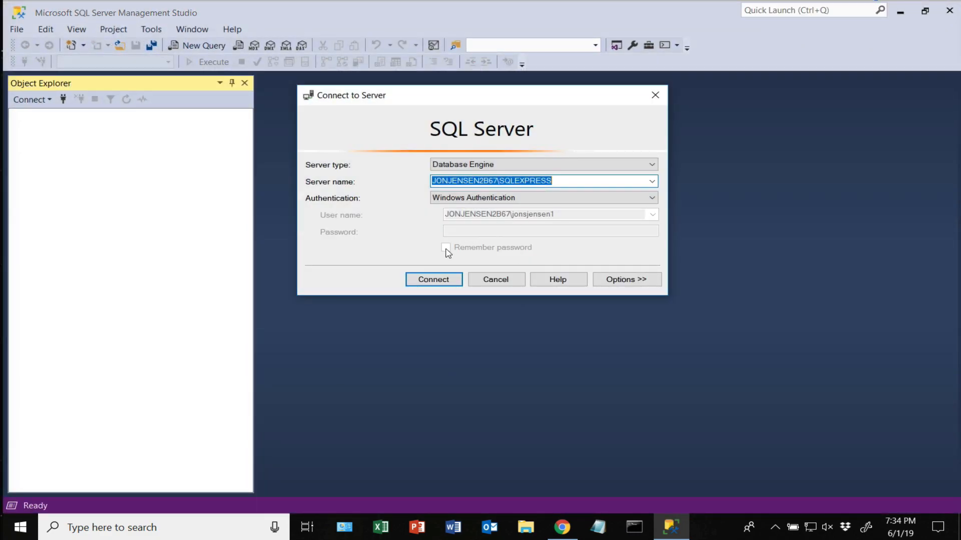
- Connect to the local SQLEXPRESS server and expand AdventureWorks2017's Tables folder
click(443, 285)
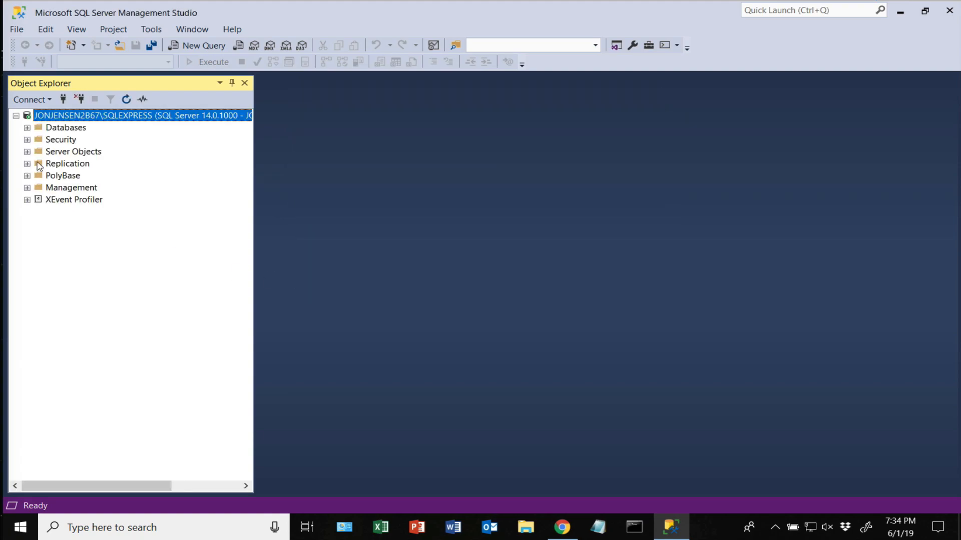
click(27, 128)
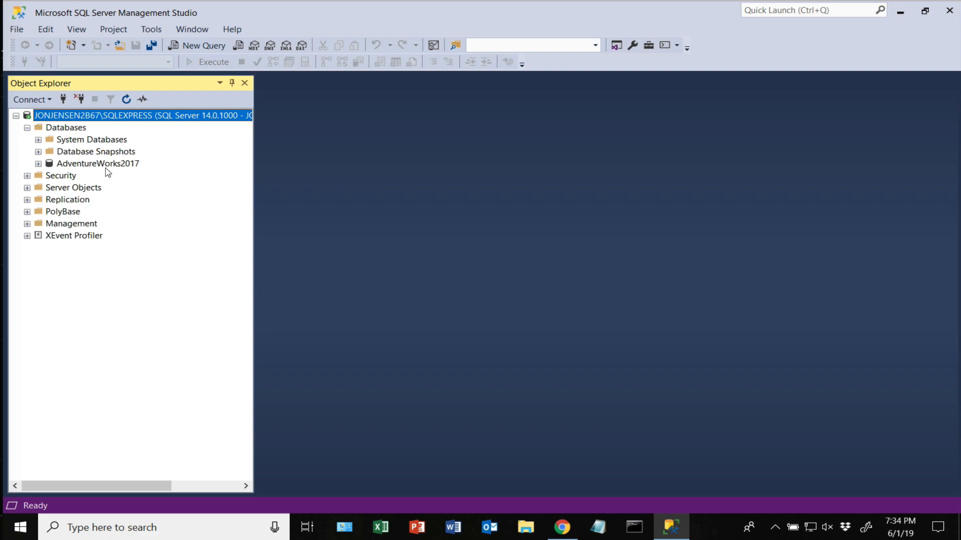
click(101, 166)
click(38, 164)
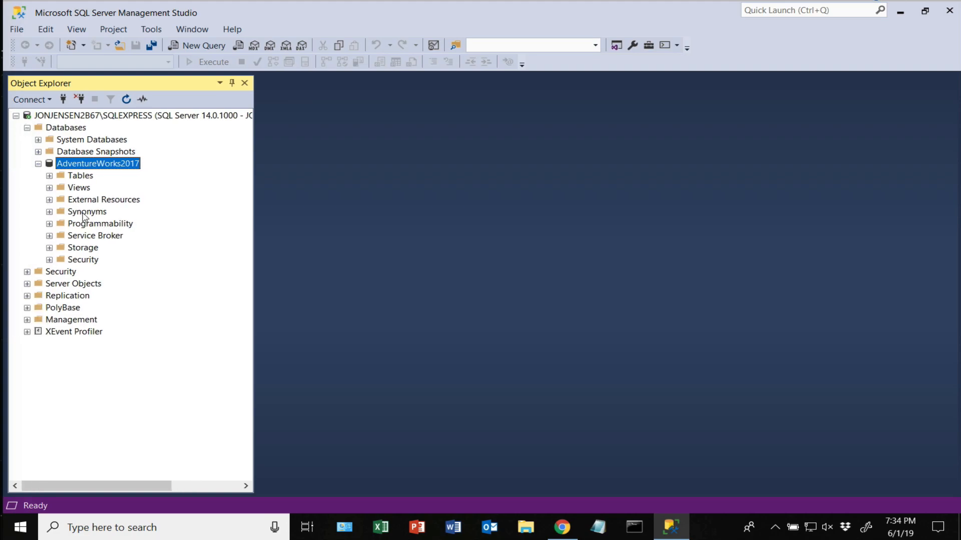
click(49, 176)
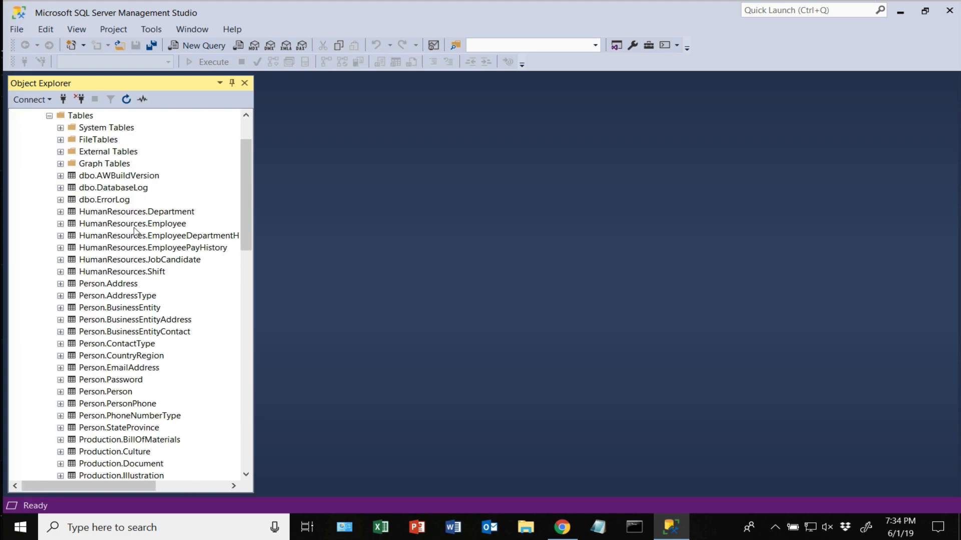
- Run Select Top 1000 Rows on Person.Address, then close the query tab
right_click(115, 287)
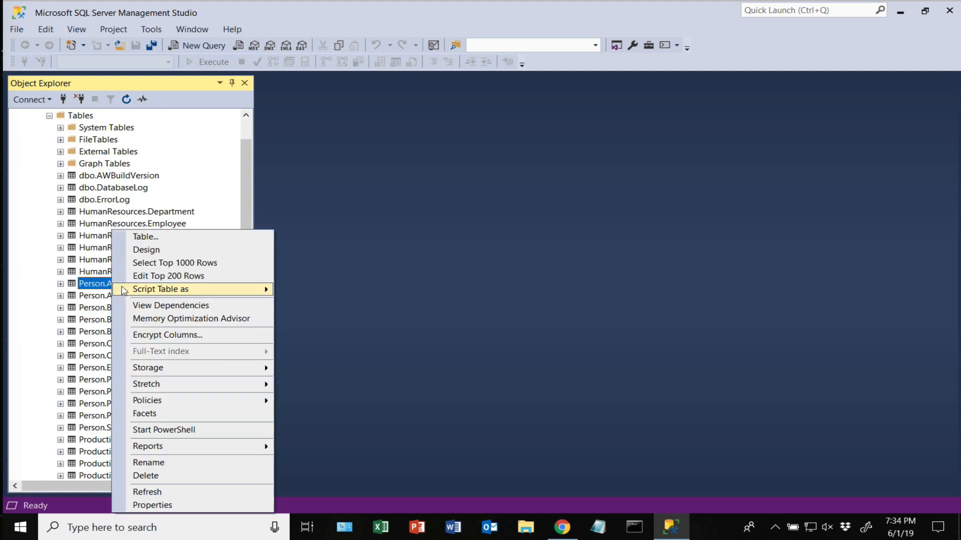
mouse_move(143, 294)
click(170, 263)
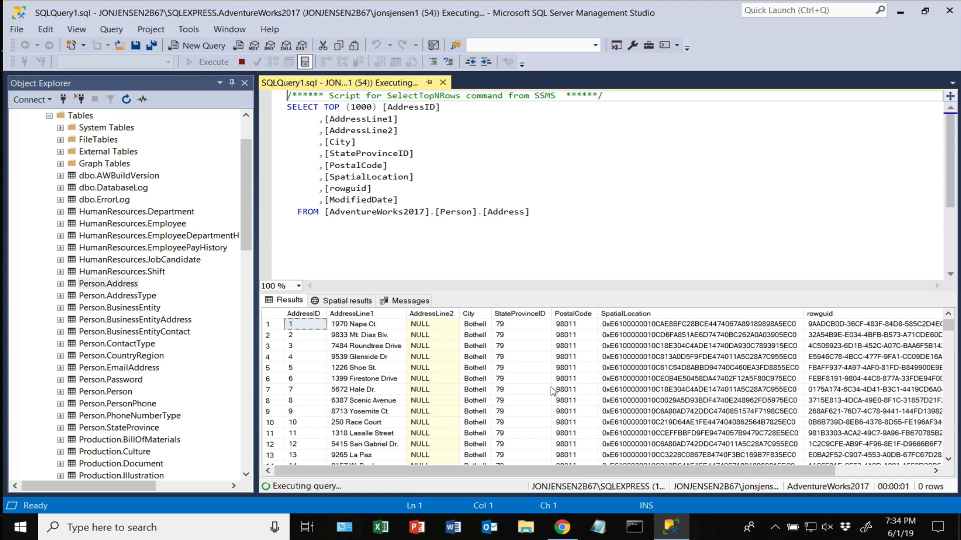
click(439, 83)
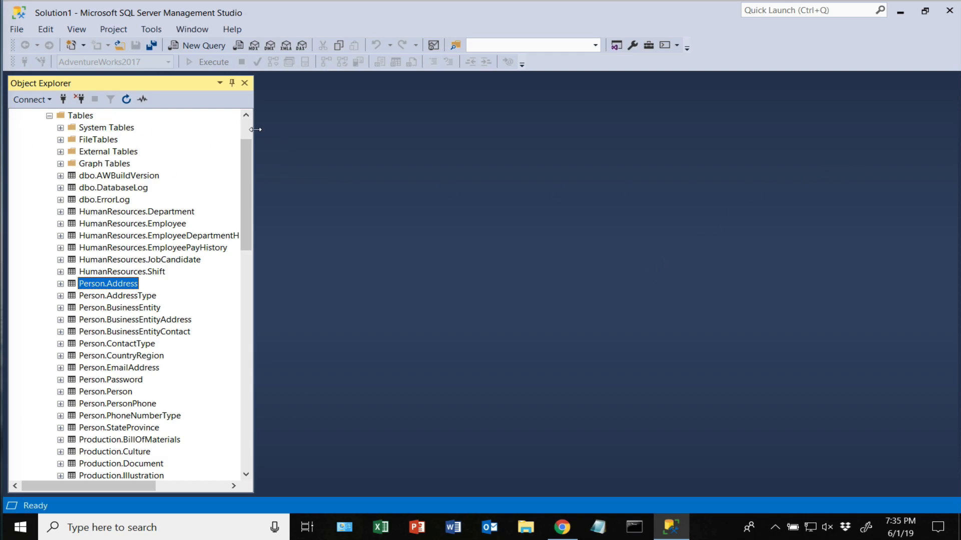
scroll(247, 126, up, 2)
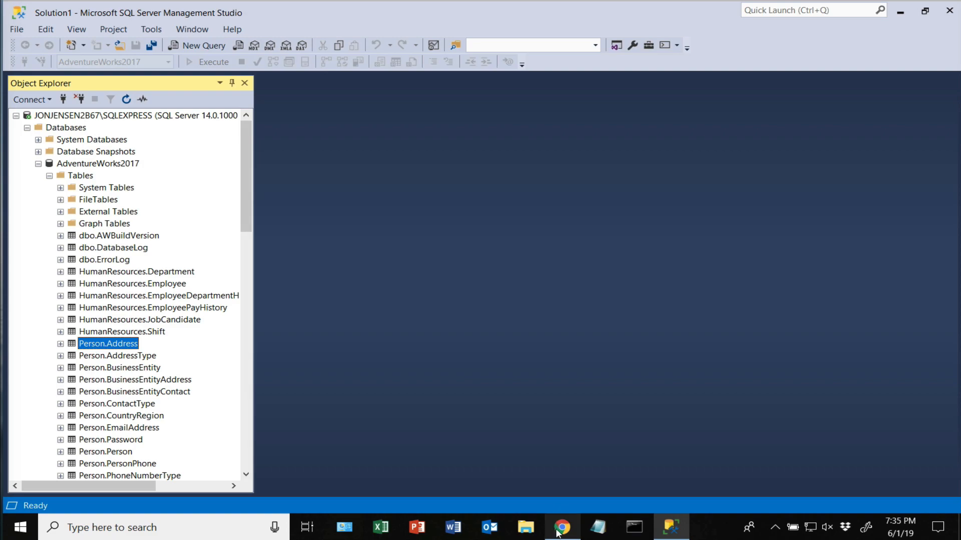
- Google 'Azure console' in Chrome and open the Microsoft Azure Portal result
mouse_move(561, 529)
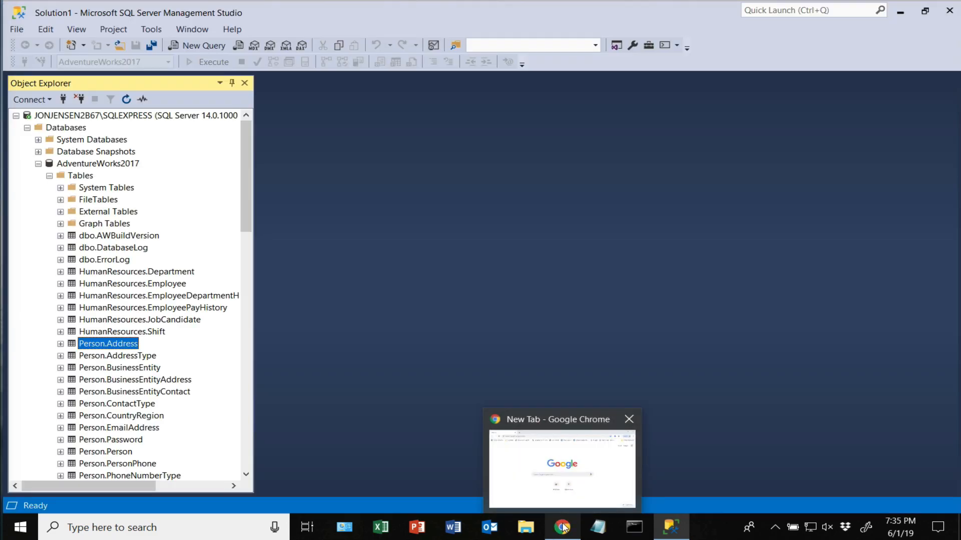
click(577, 490)
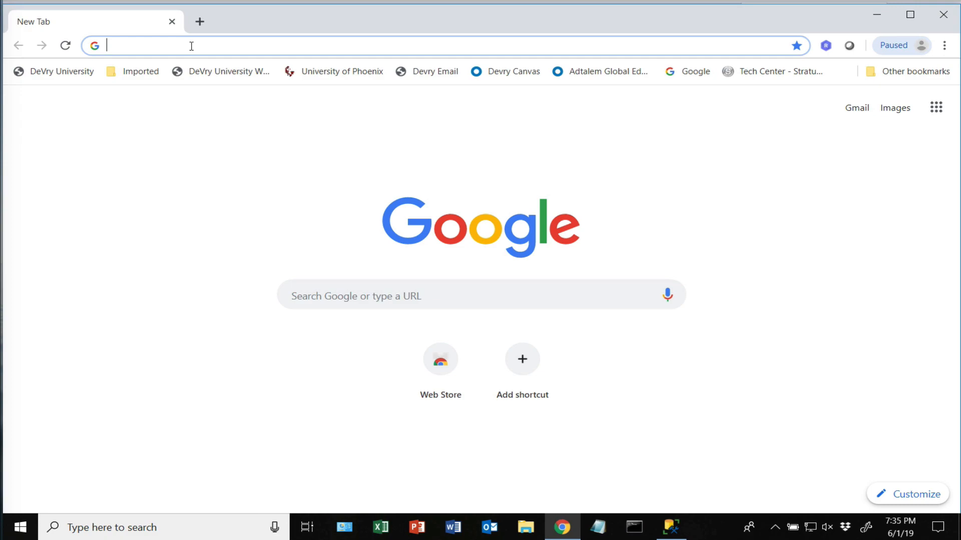
text(Azu)
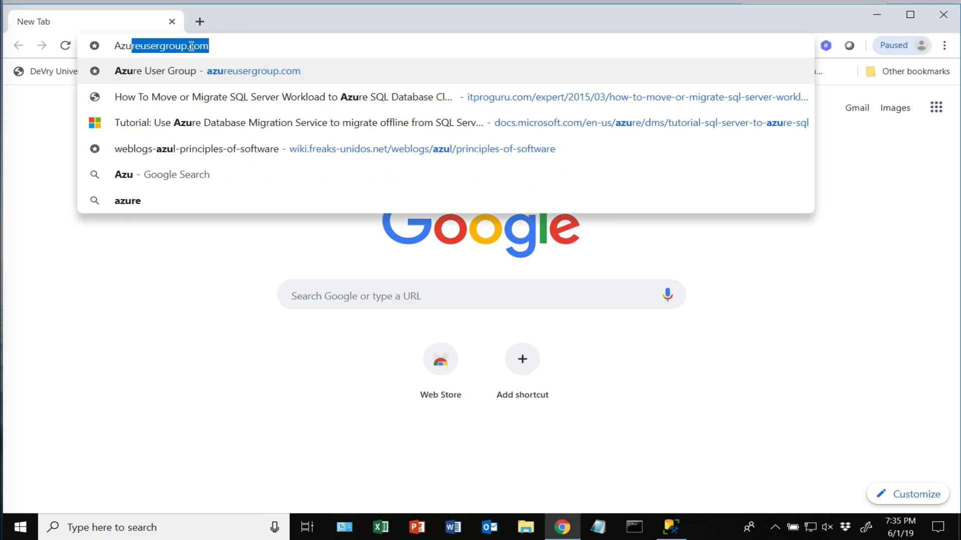
text(re console)
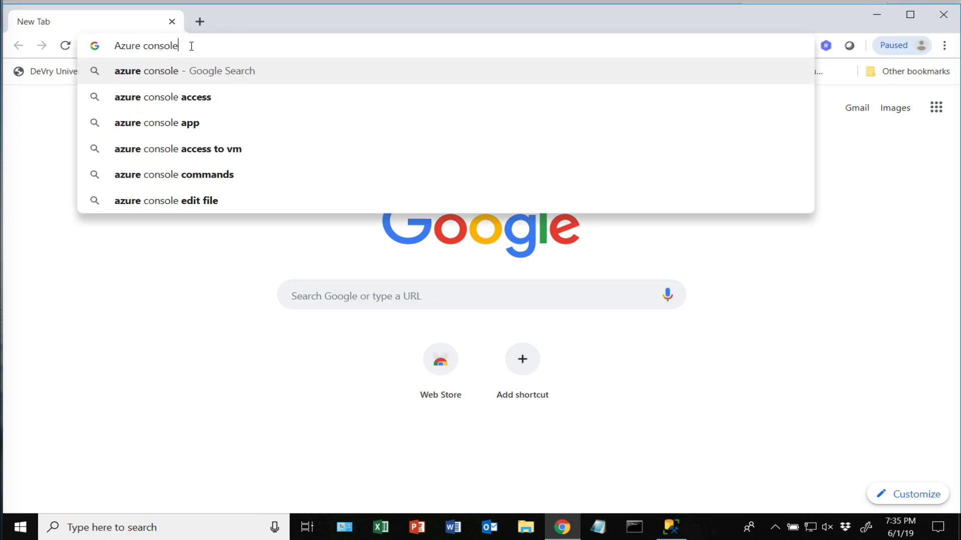
key(Return)
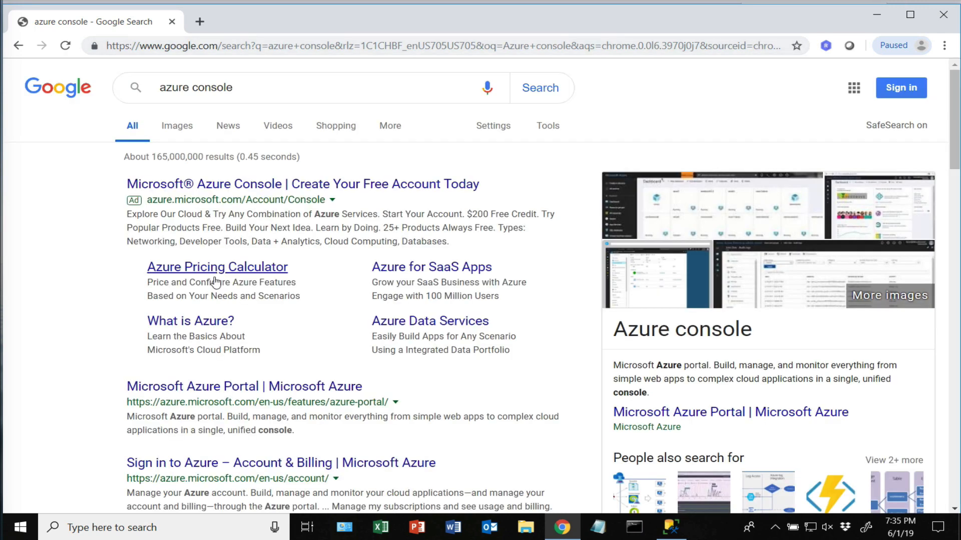
click(279, 387)
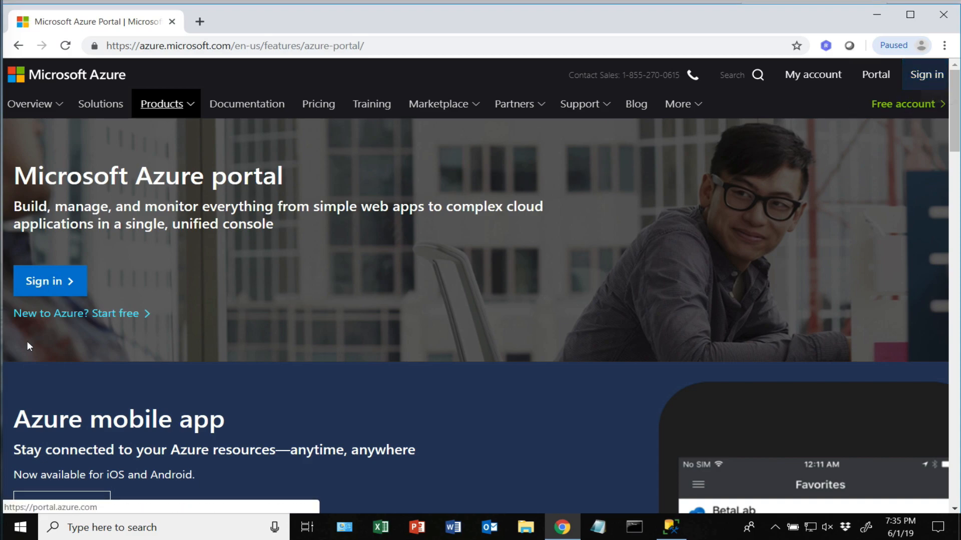
- Start Azure sign-in, replacing the pre-filled e-mail with the account's e-mail address
click(49, 282)
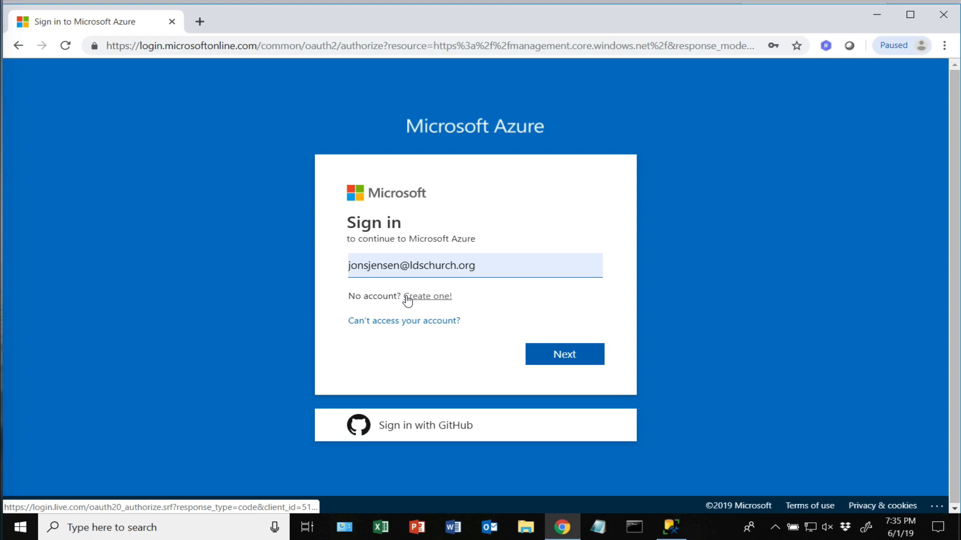
click(502, 266)
key(ctrl+a)
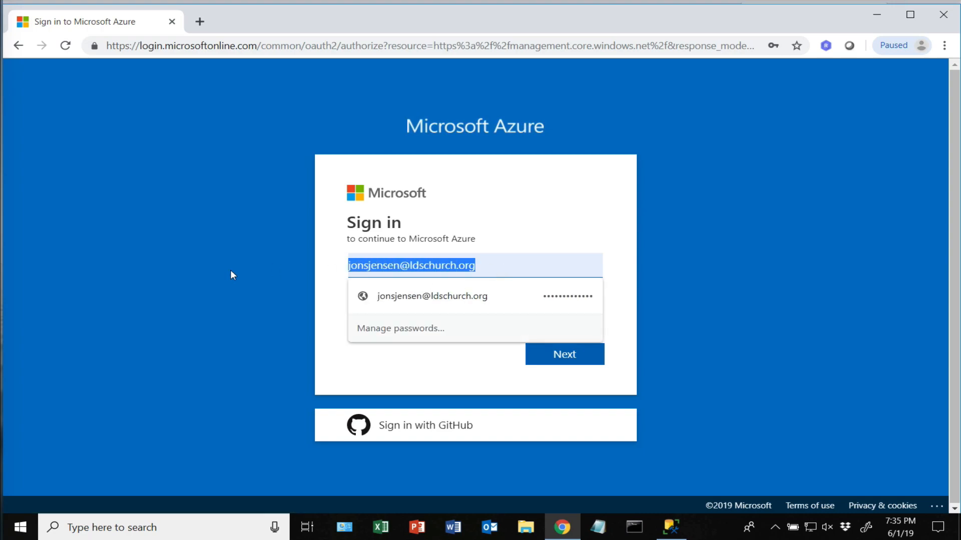
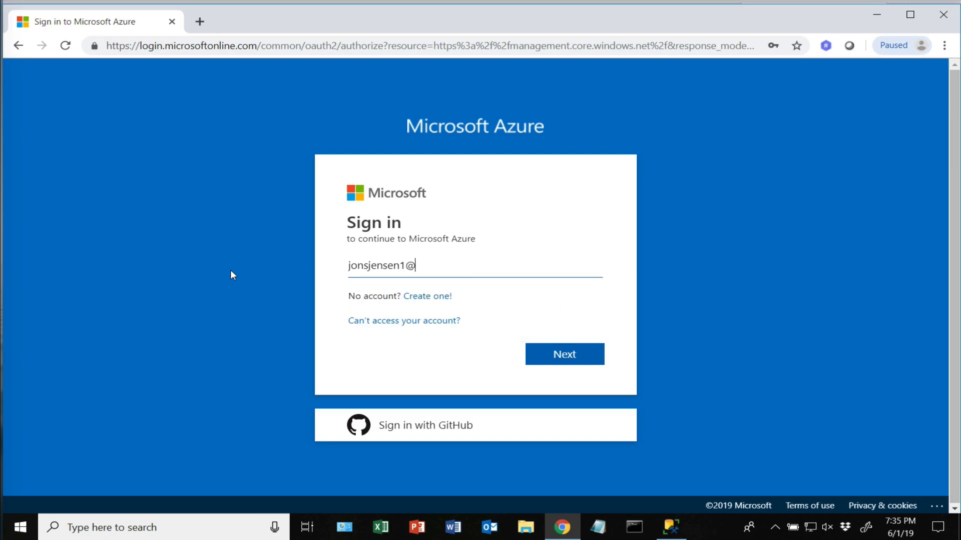
click(564, 357)
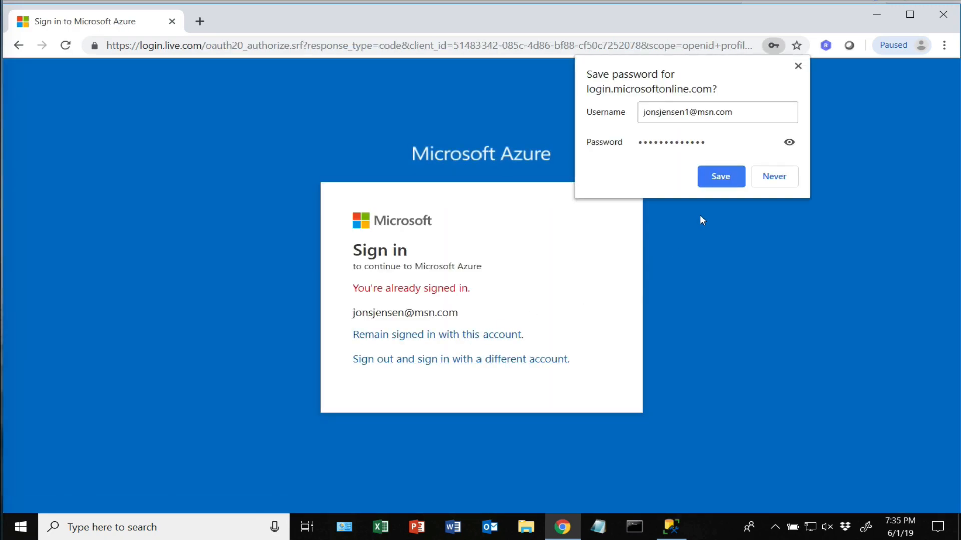
- Switch to the different account, enter its password, and confirm into the portal
click(724, 179)
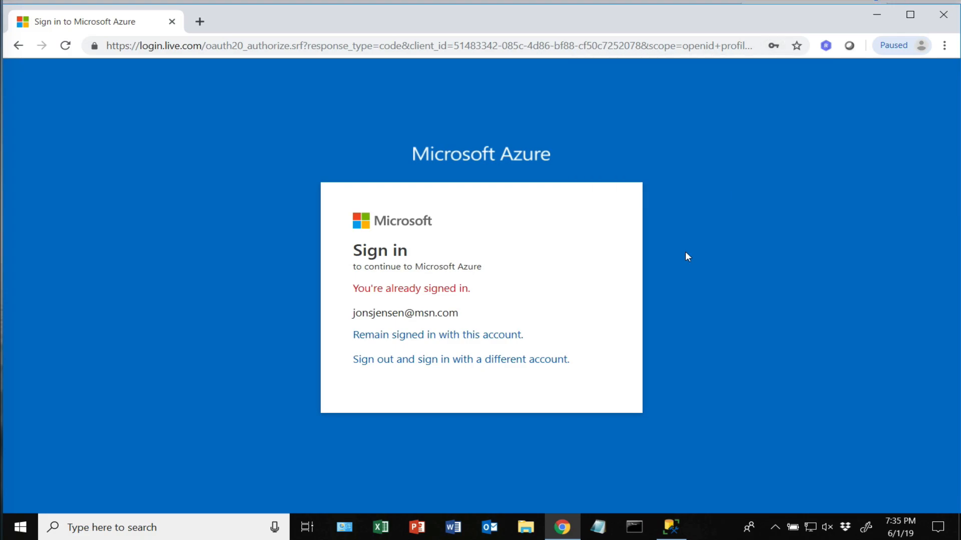
click(445, 360)
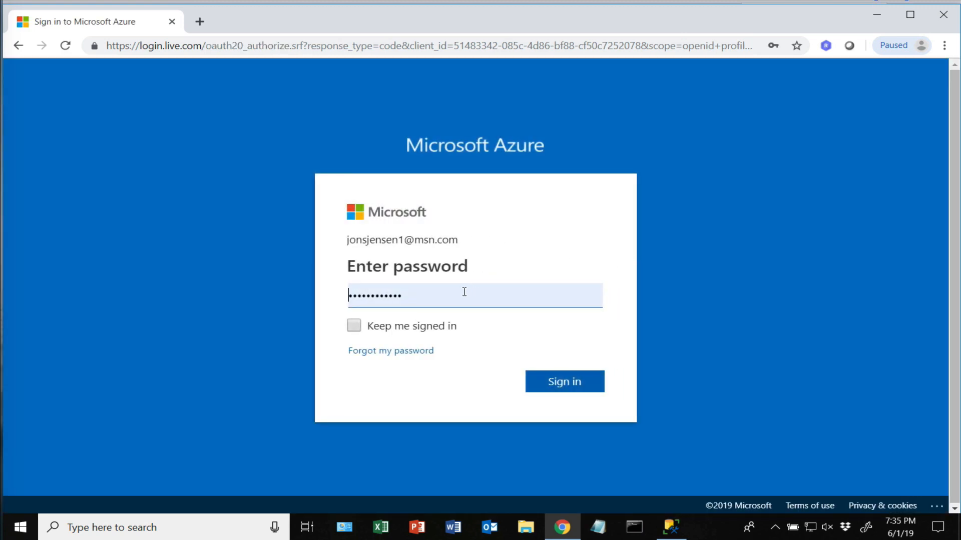
click(559, 383)
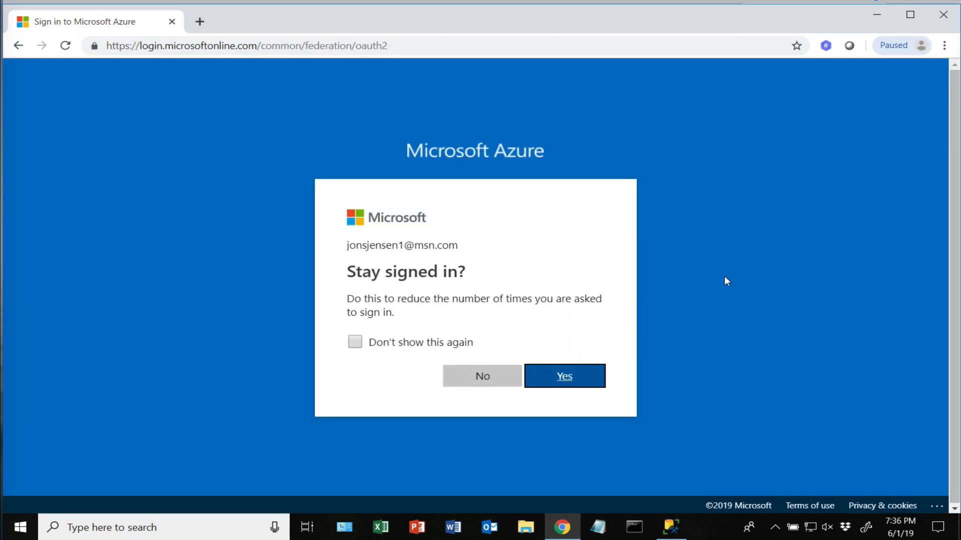
click(578, 377)
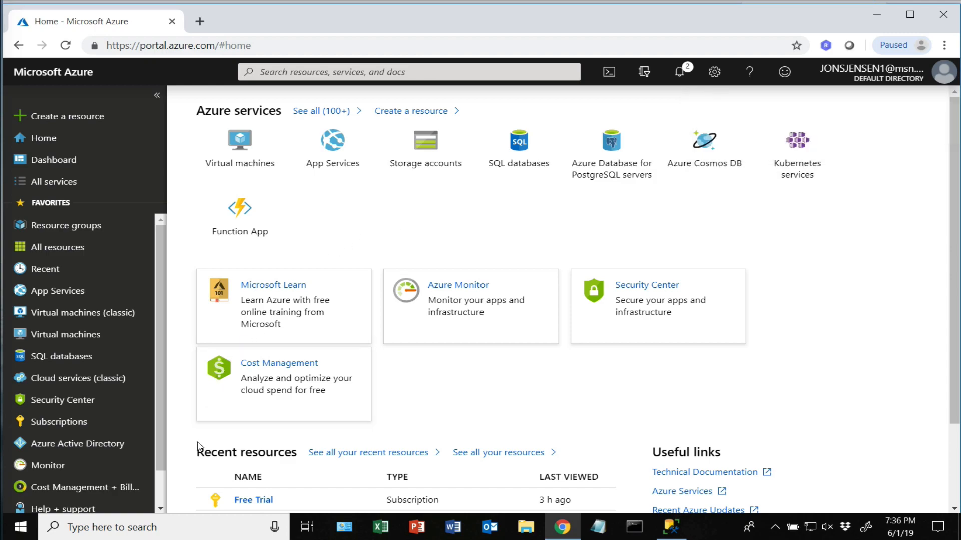
scroll(158, 419, down, 1)
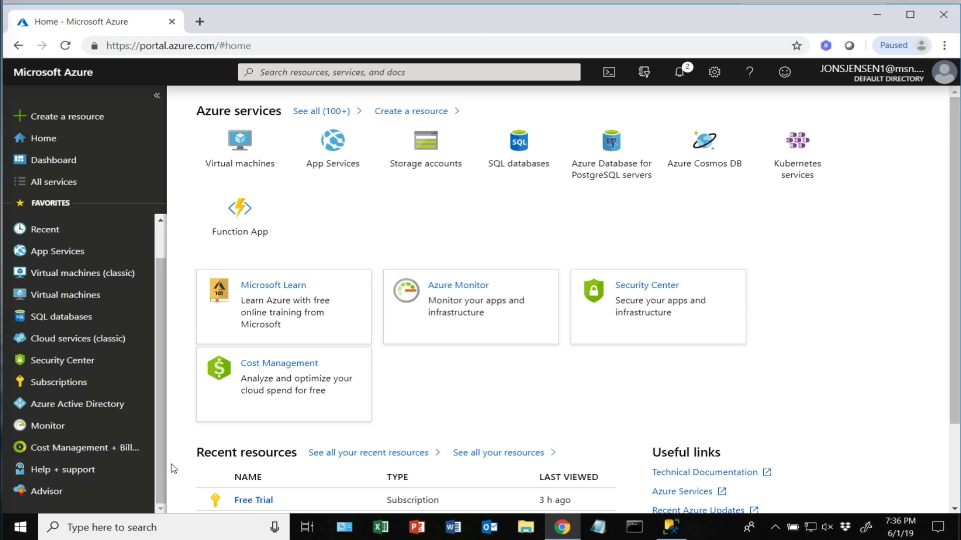
click(114, 451)
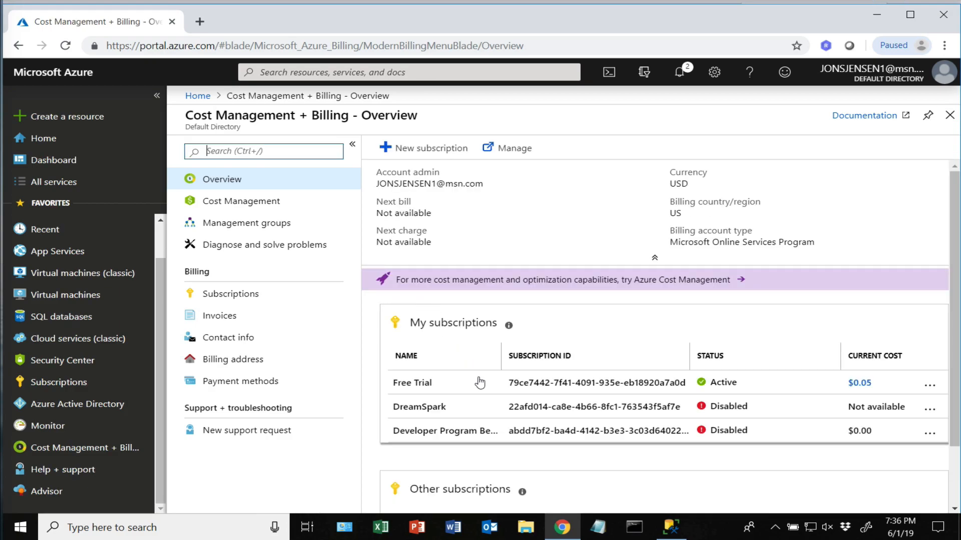
click(419, 394)
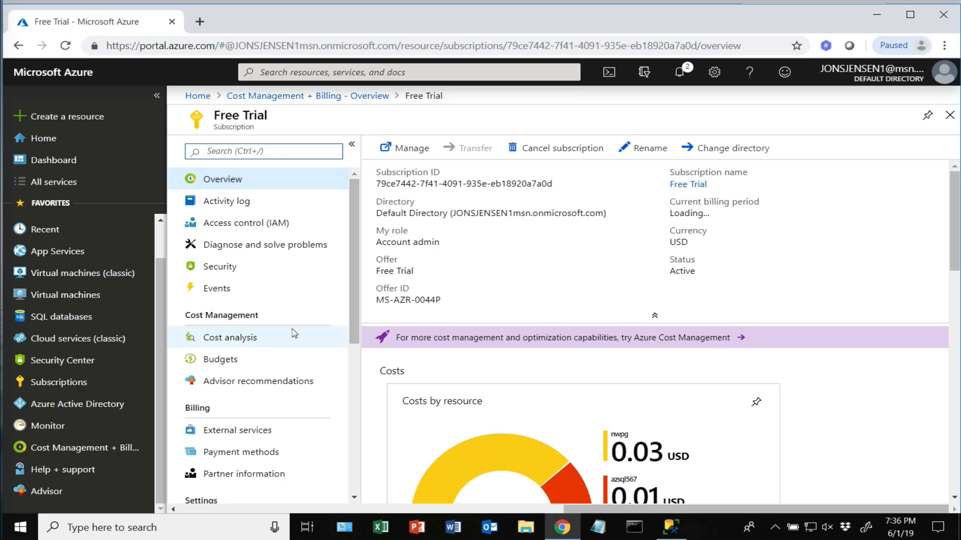
- Open the FreeTrial budget from Budgets and review its amount 5 and 50% alert at 2.50
click(232, 364)
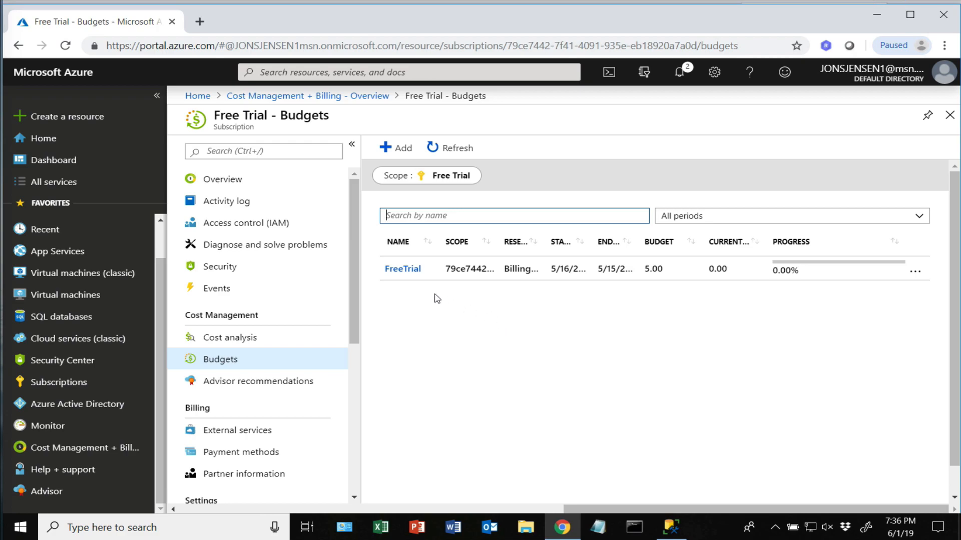
click(407, 270)
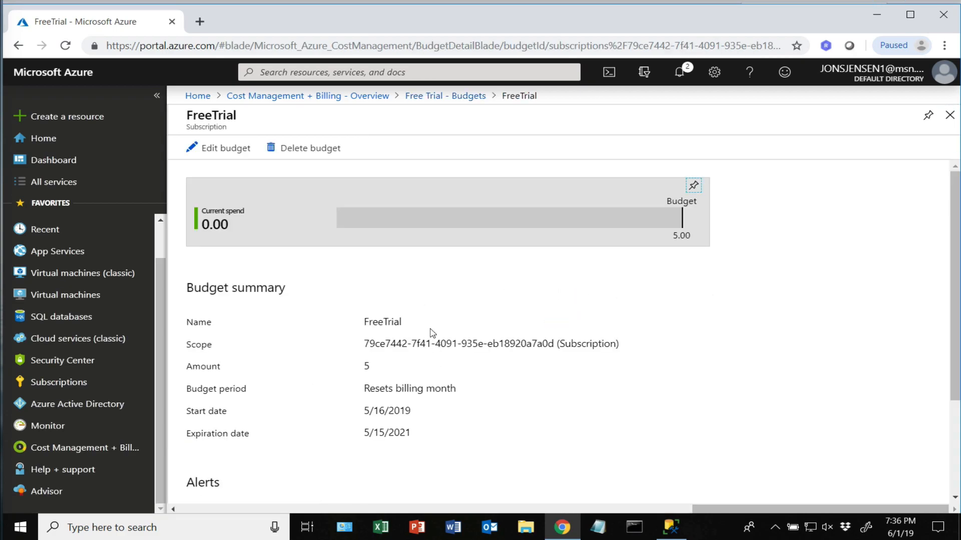
scroll(467, 321, down, 3)
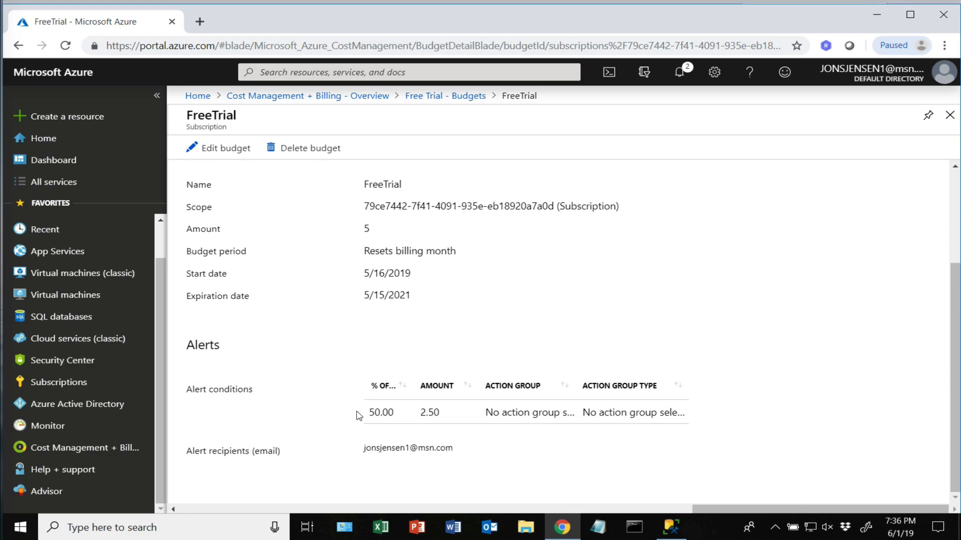
scroll(428, 334, up, 3)
scroll(398, 340, down, 3)
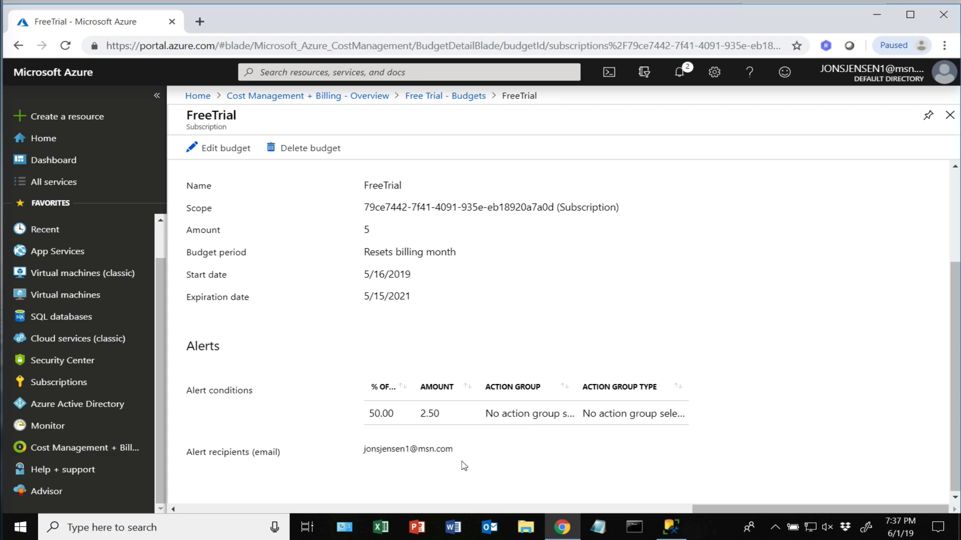
scroll(249, 192, up, 3)
click(225, 148)
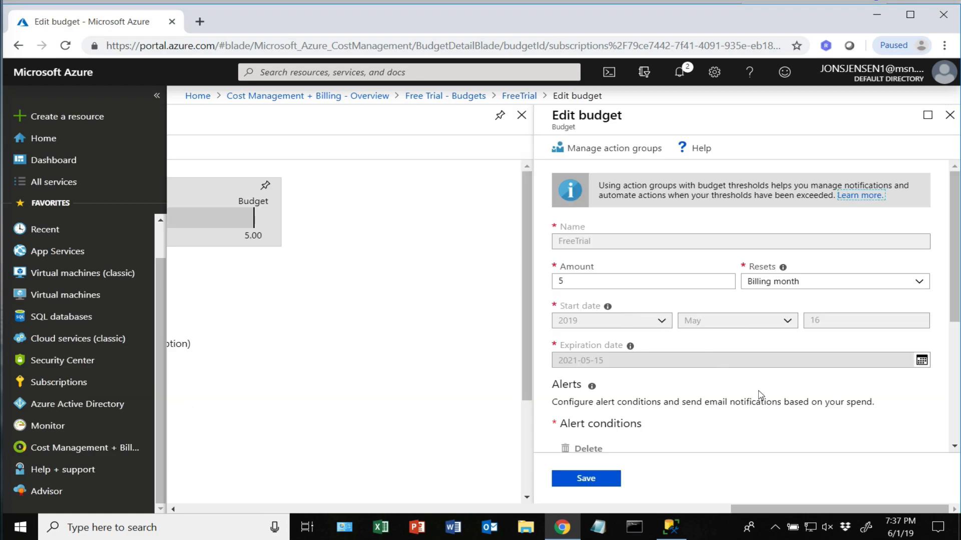
scroll(771, 395, down, 5)
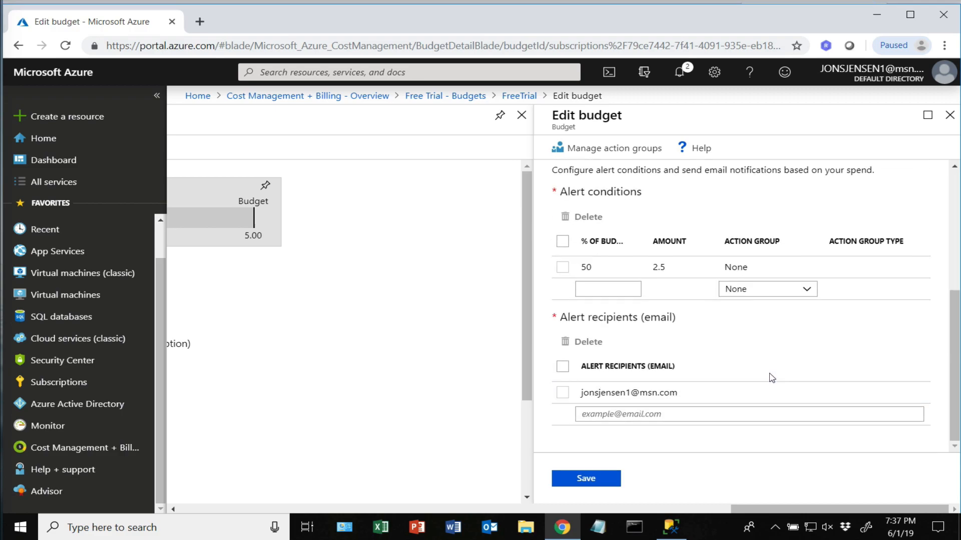
scroll(751, 368, up, 4)
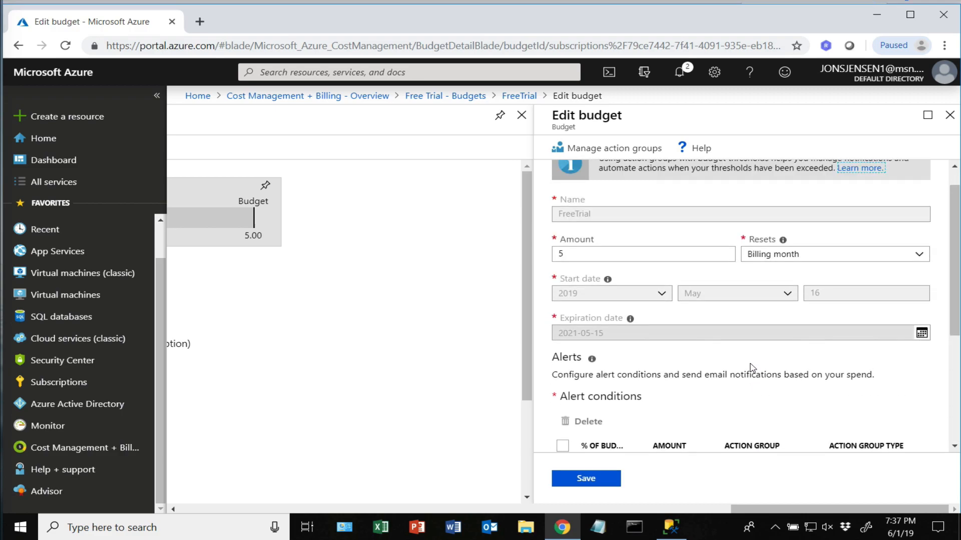
scroll(725, 393, down, 3)
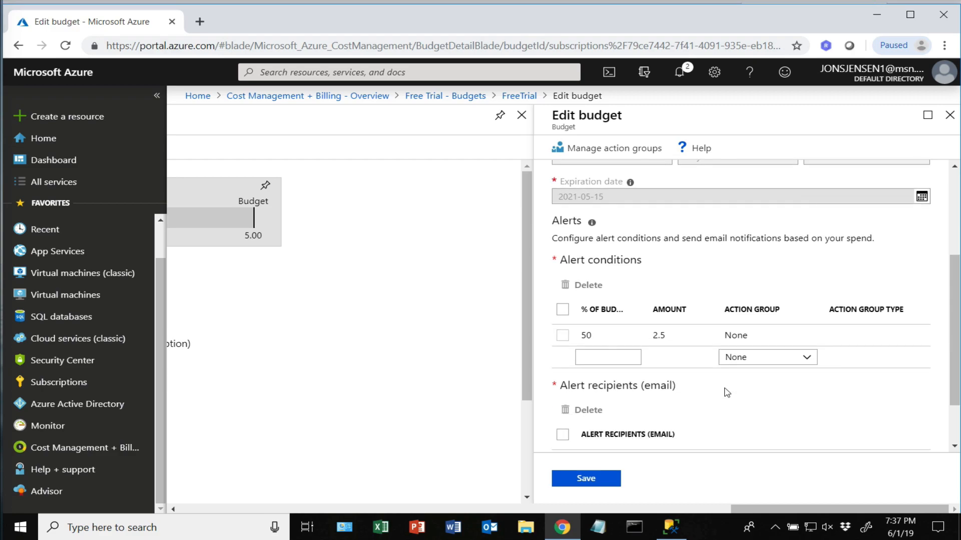
scroll(730, 389, down, 1)
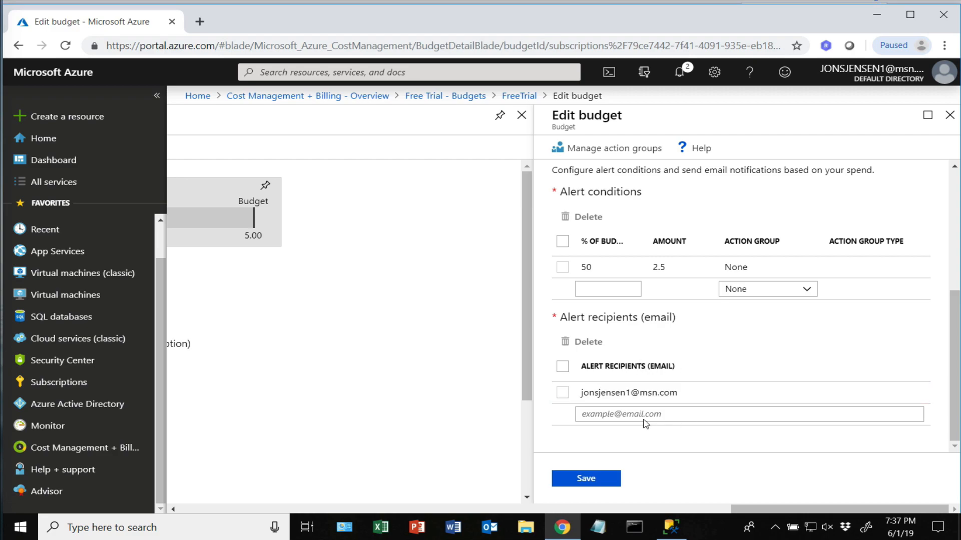
click(635, 385)
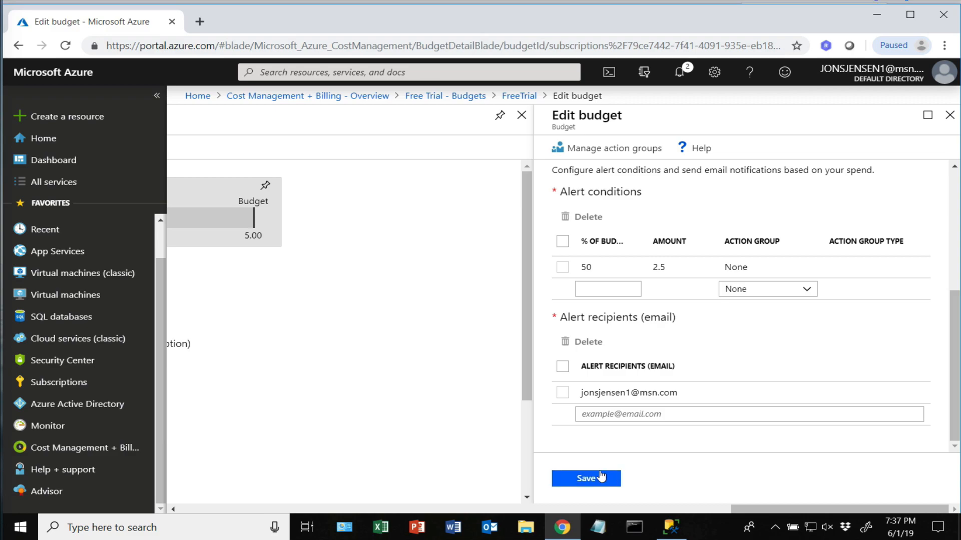
click(949, 116)
- Close the FreeTrial, Budgets and Cost Management + Billing blades back to Home
click(949, 121)
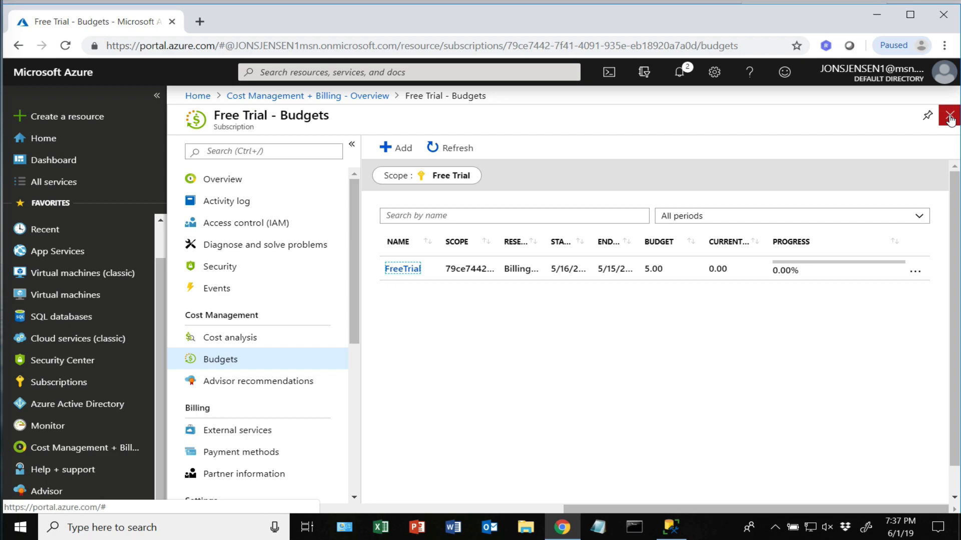
click(950, 120)
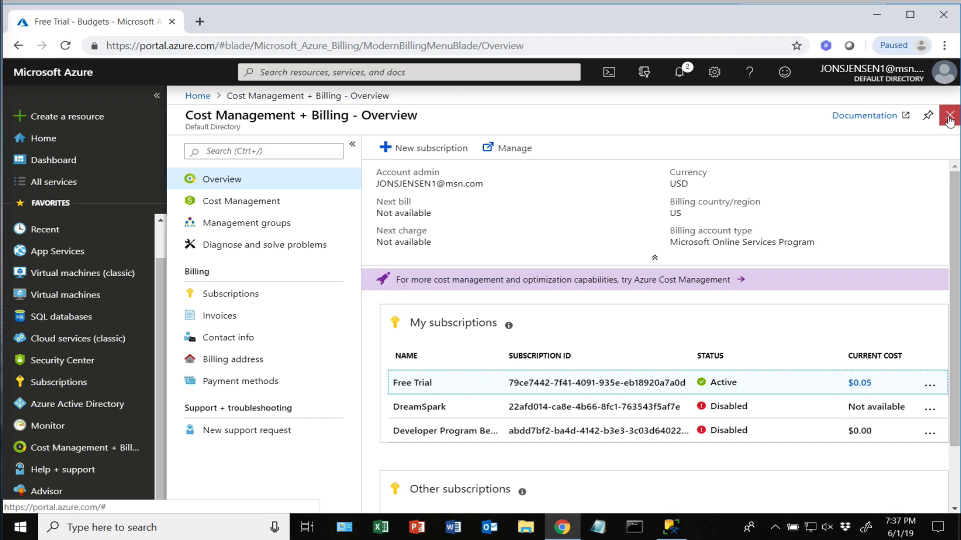
click(949, 120)
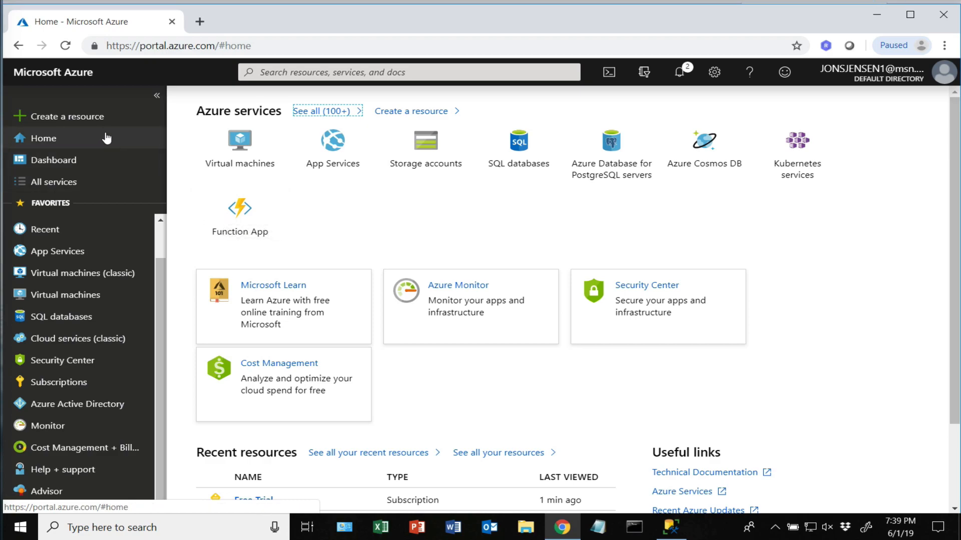
- Choose SQL Database under Create a resource > Databases
click(88, 119)
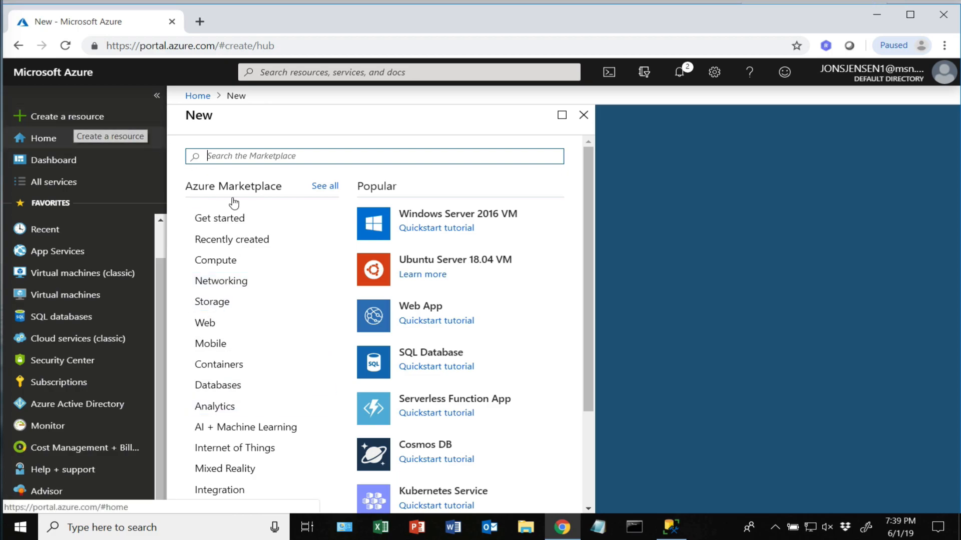
click(228, 388)
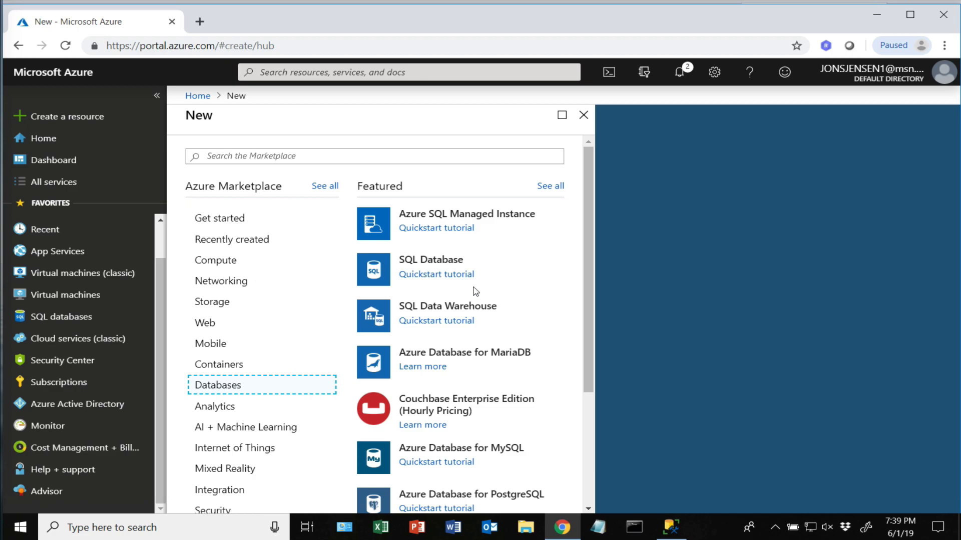
click(440, 265)
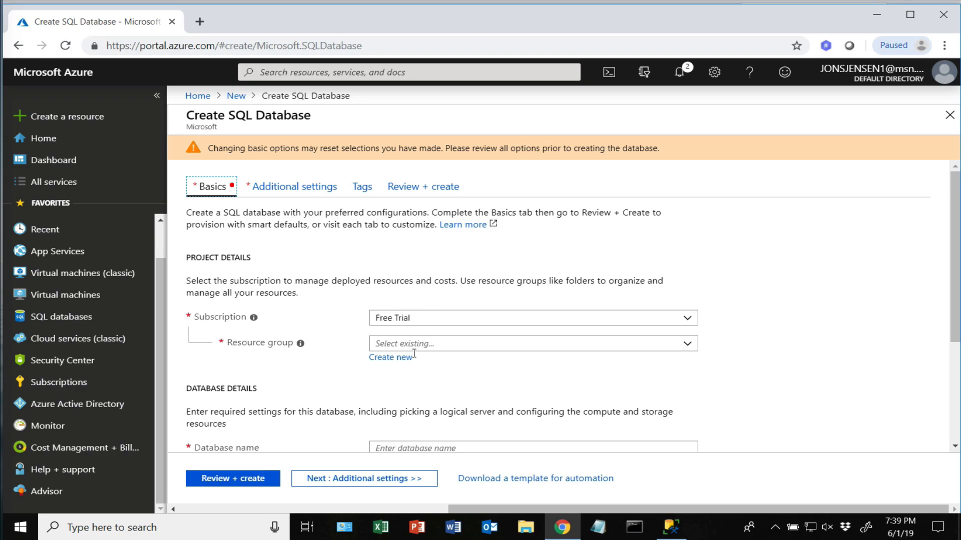
- Create the new resource group Learning1 and name the database LearningDB
click(392, 358)
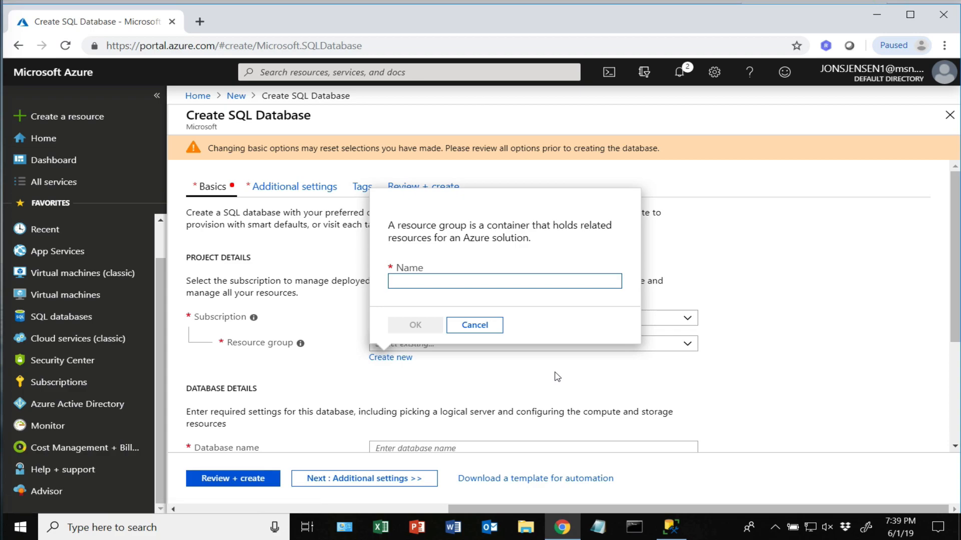
text(Learning1)
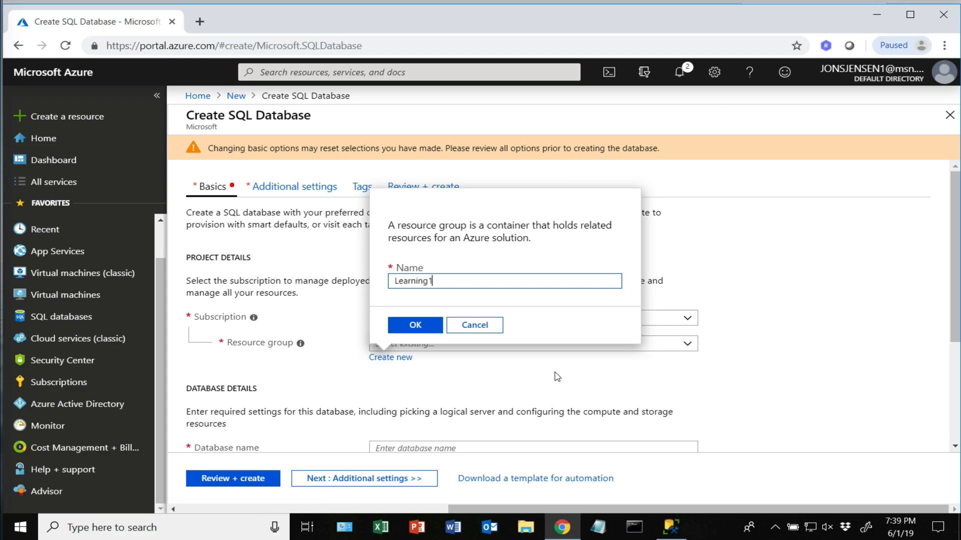
click(418, 325)
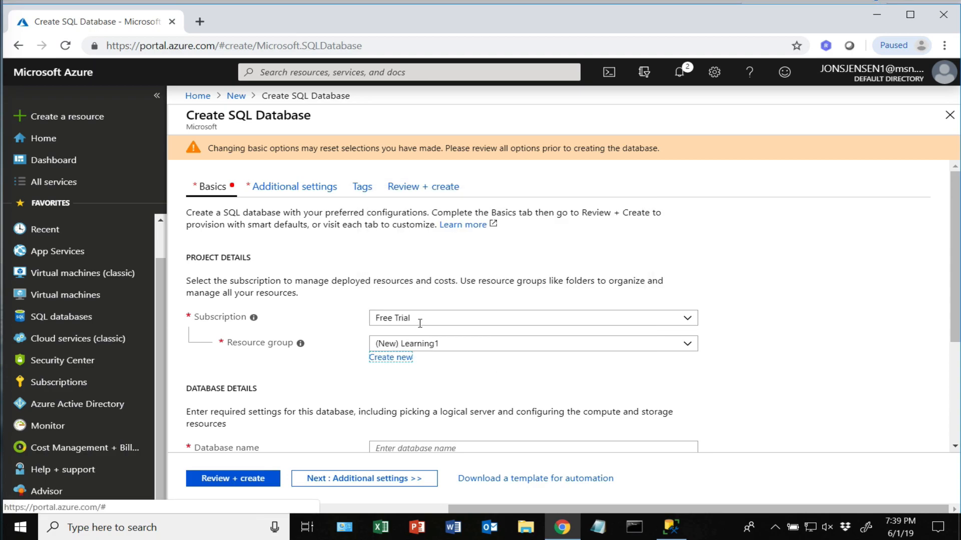
scroll(488, 376, down, 3)
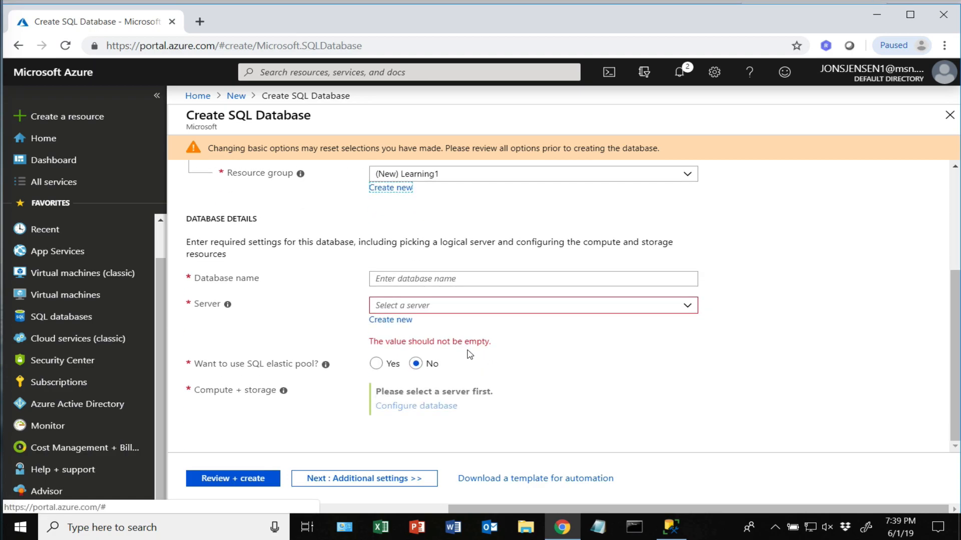
click(418, 278)
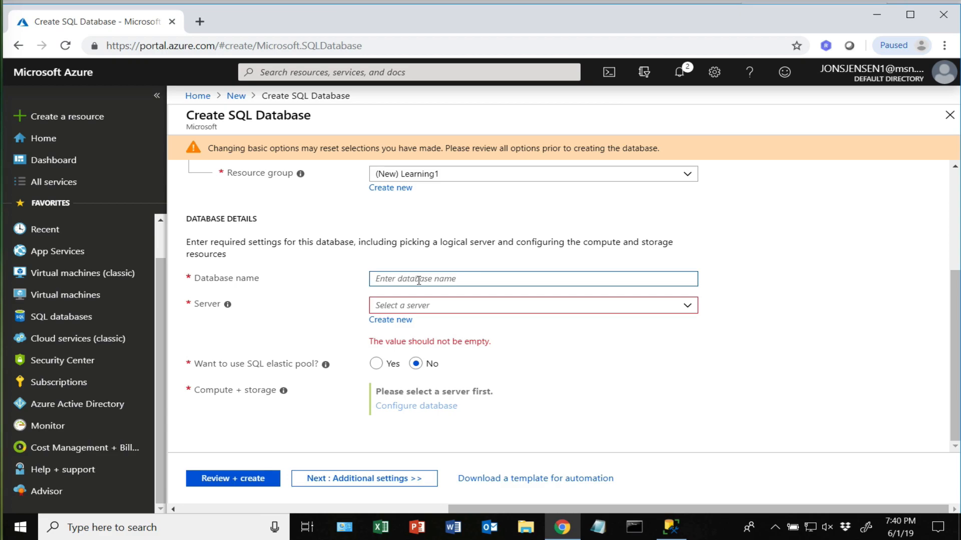
text(Learning)
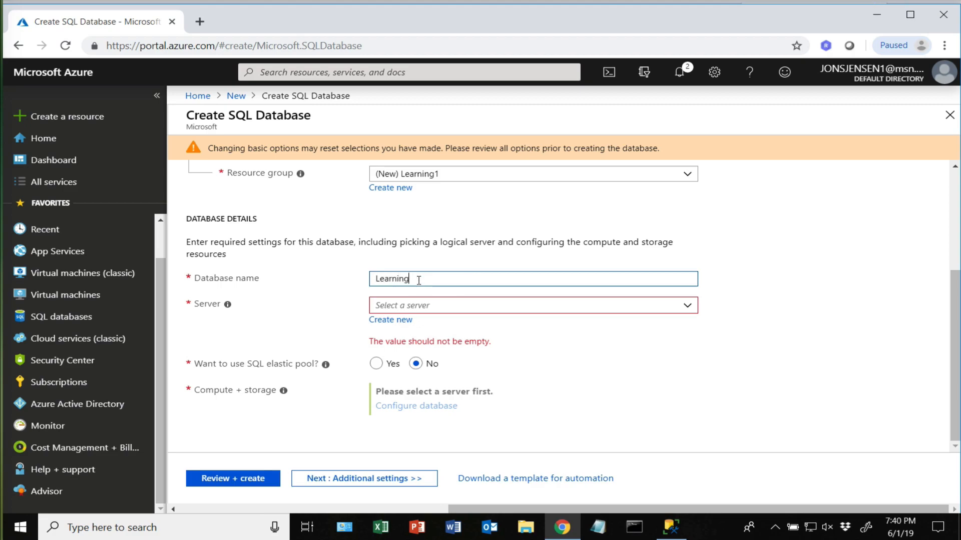
text(Db)
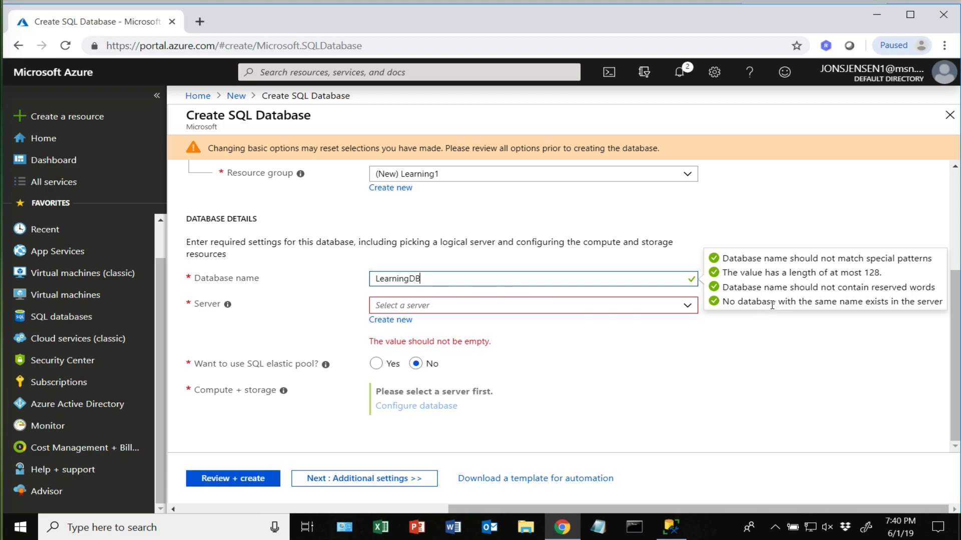
click(487, 310)
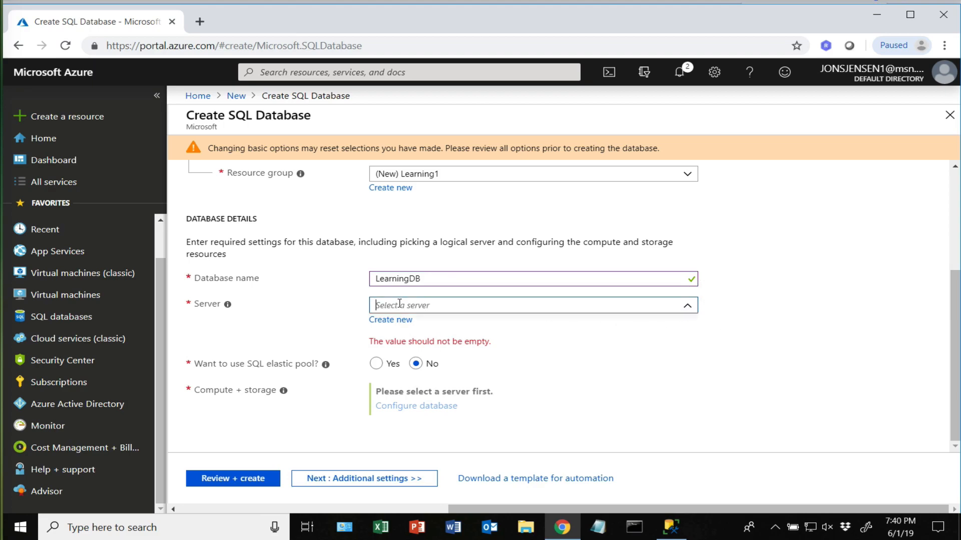
- Create a new server named learningdbserver001
click(396, 321)
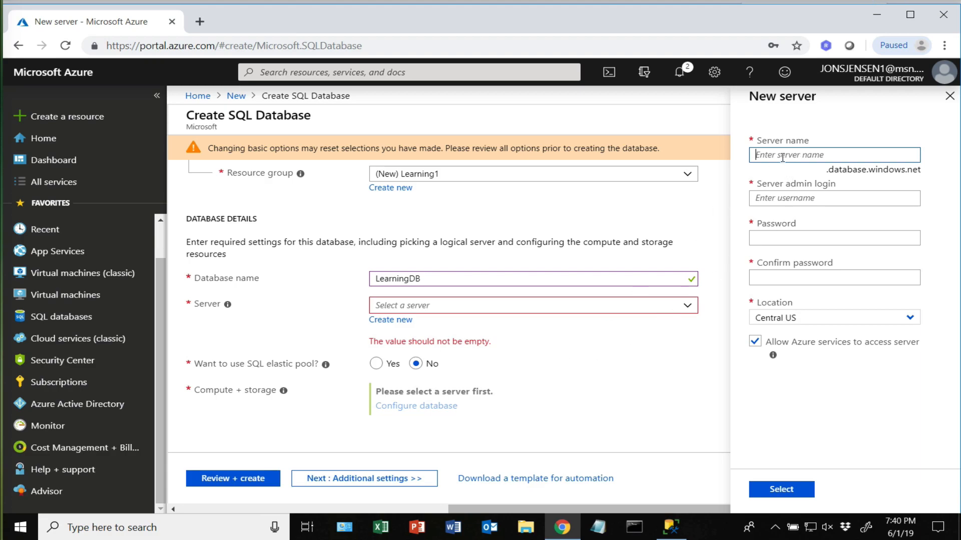
text(learner)
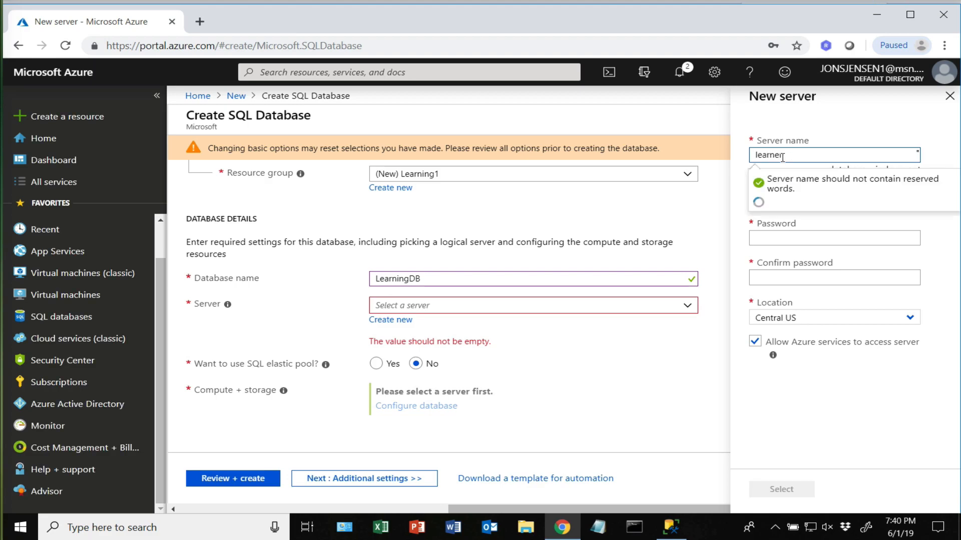
key(BackSpace)
key(BackSpace)
key(BackSpace)
key(BackSpace)
key(BackSpace)
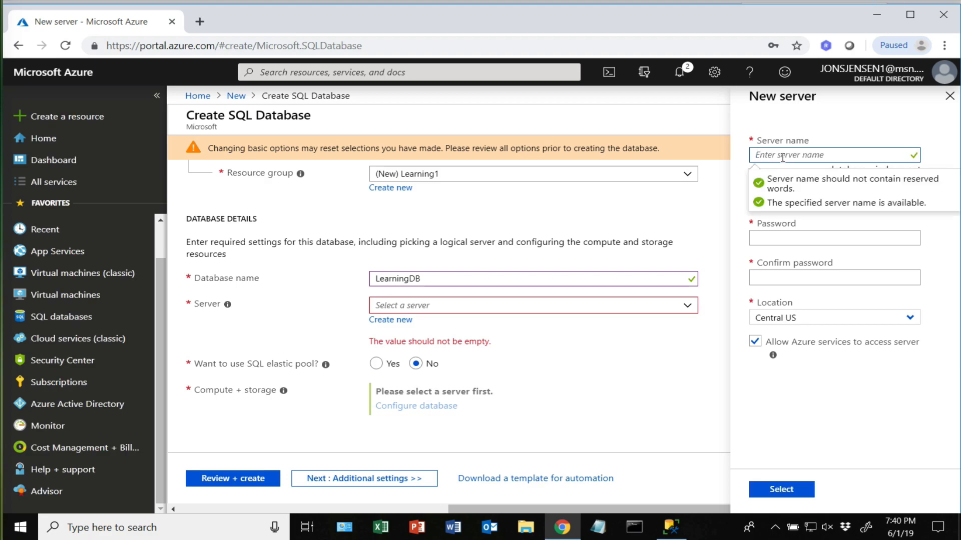
text(lear)
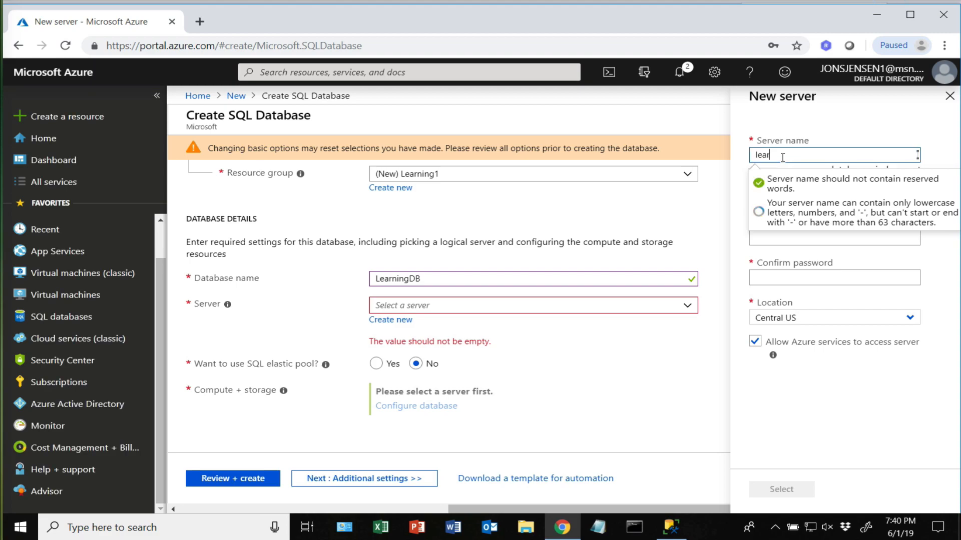
text(ningdbserver1)
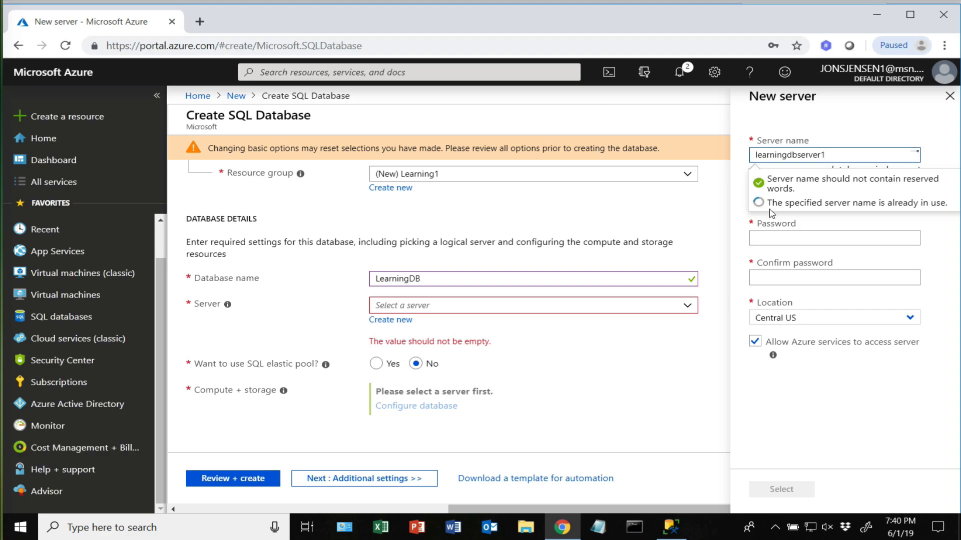
key(BackSpace)
text(001)
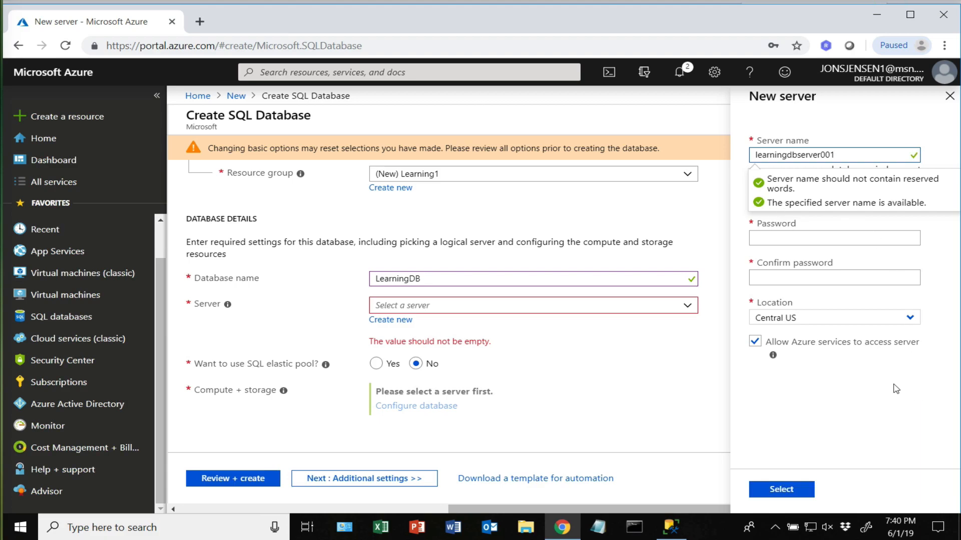
- Enter a server admin login name the form accepts
click(782, 199)
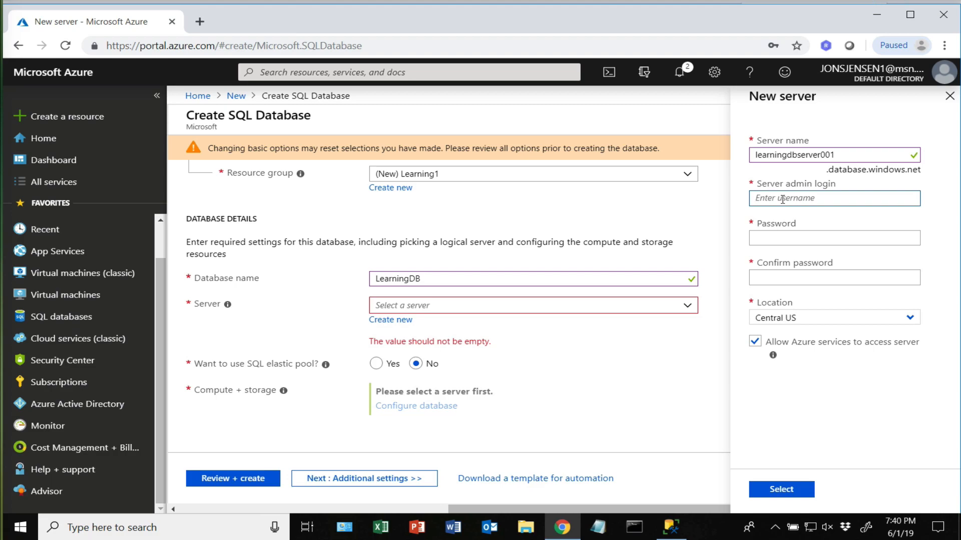
text(root)
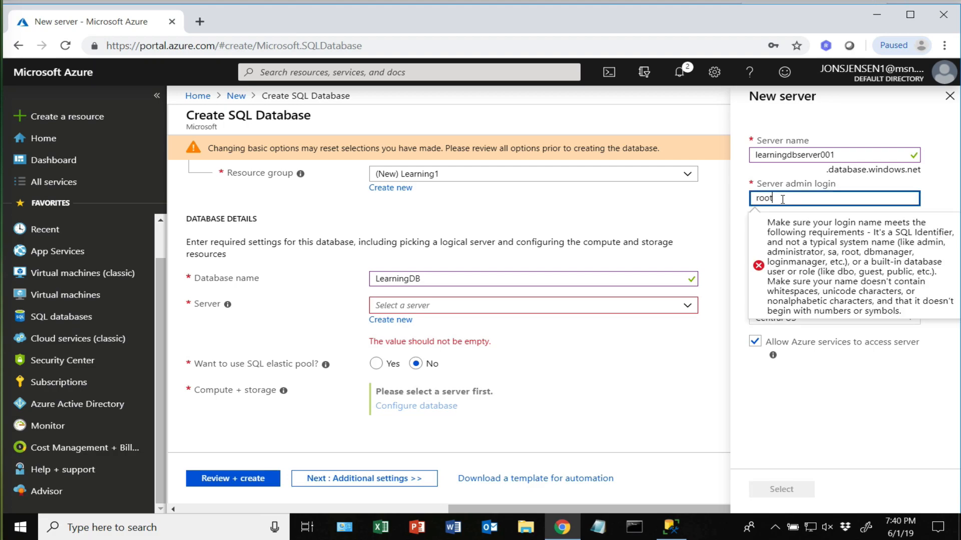
key(BackSpace)
text(roo)
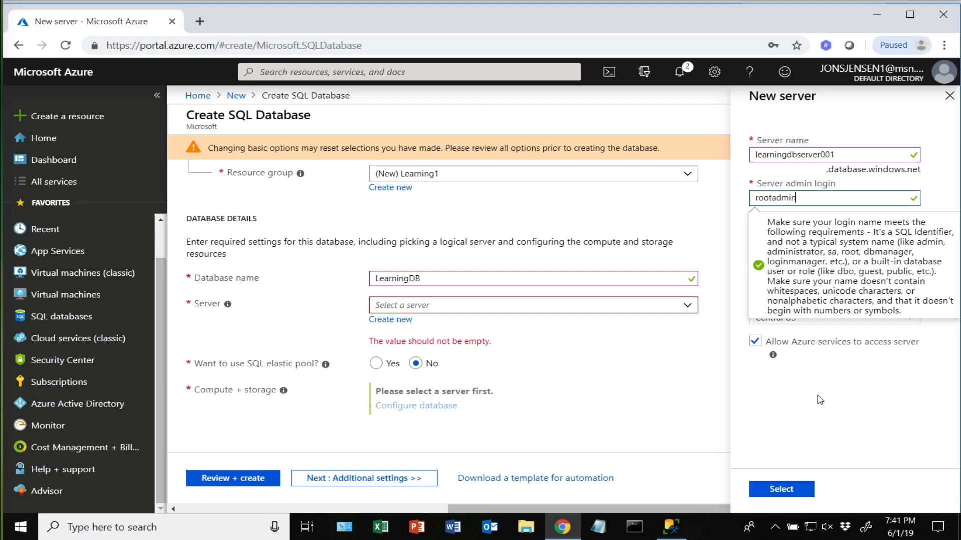
- Enter an admin password for the new server that meets the complexity rules
click(779, 235)
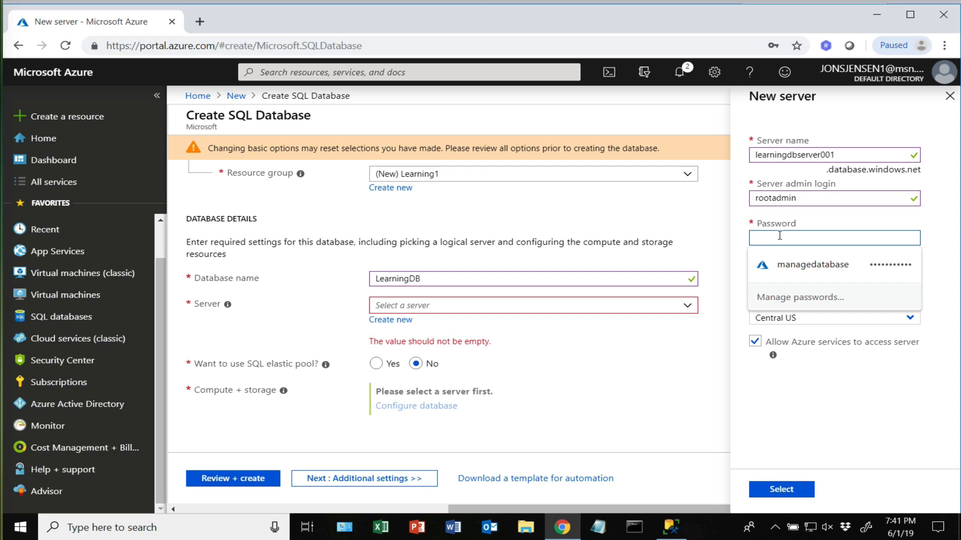
text(••••)
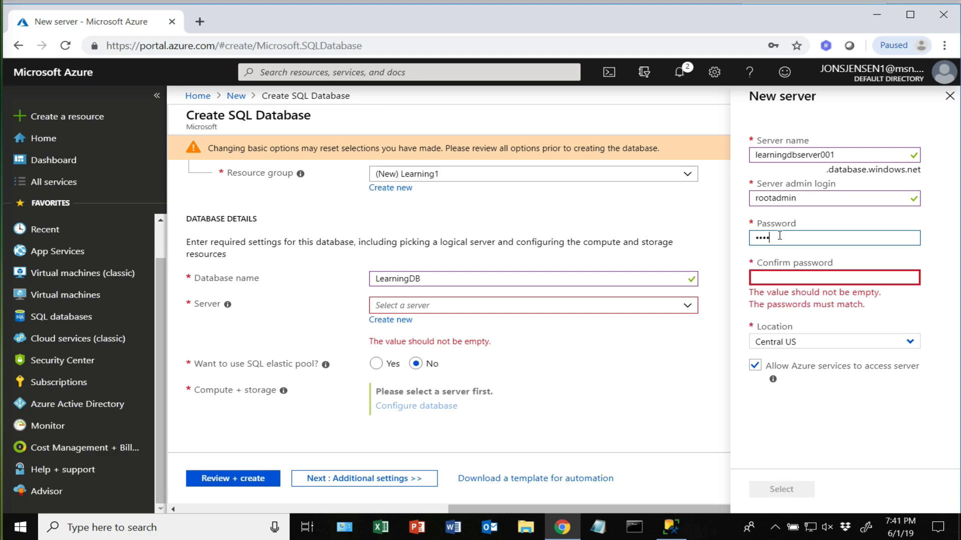
text(••)
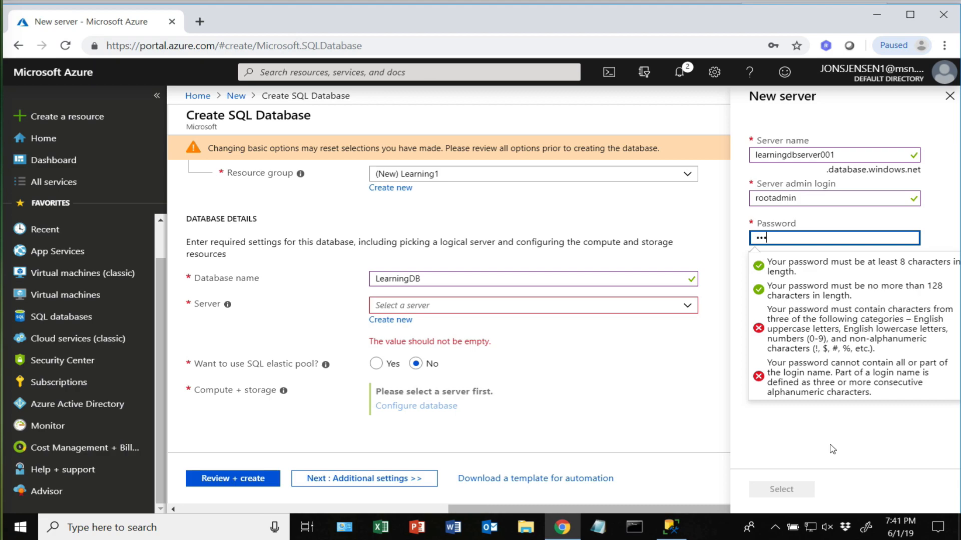
key(BackSpace)
text(••••)
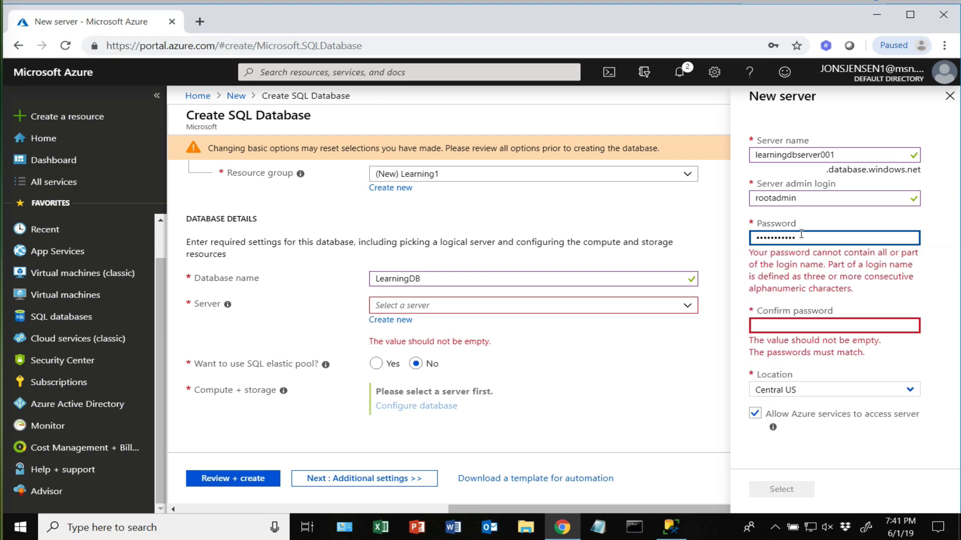
drag(801, 233, 673, 239)
text(P@s)
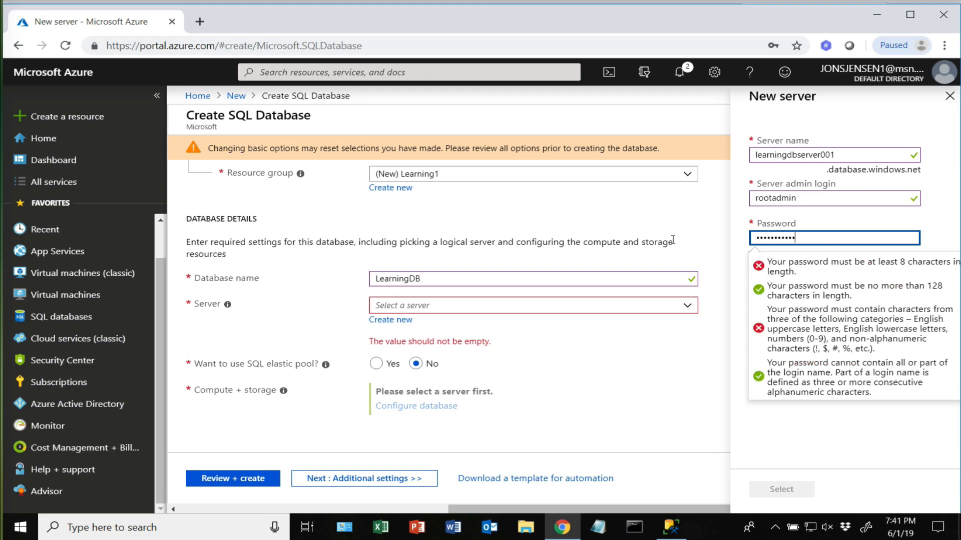
click(863, 447)
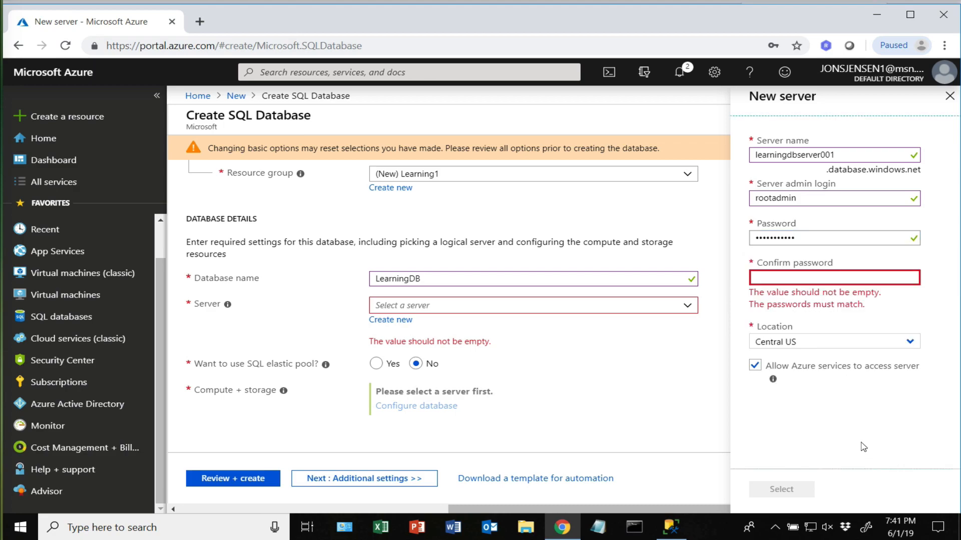
- Re-enter the same password in Confirm password so both entries match
click(775, 276)
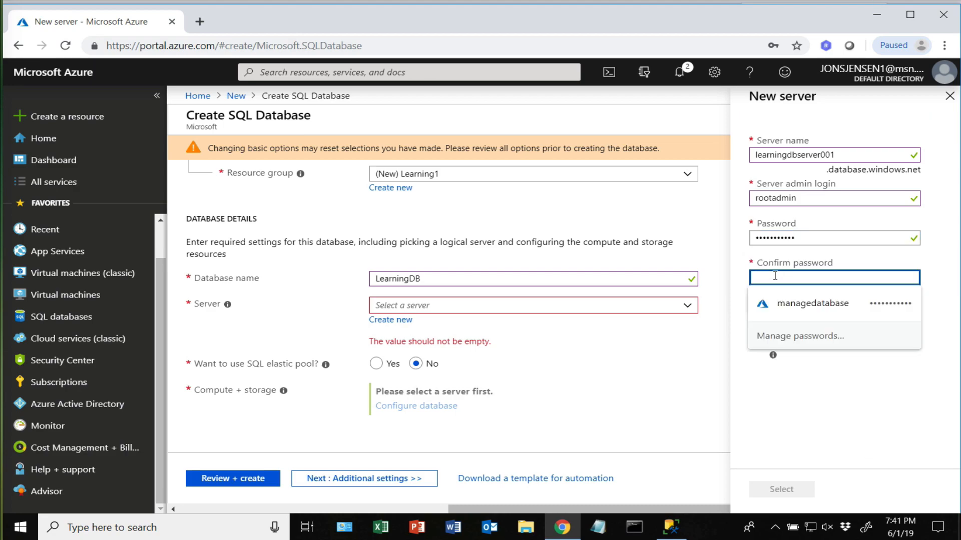
text(P)
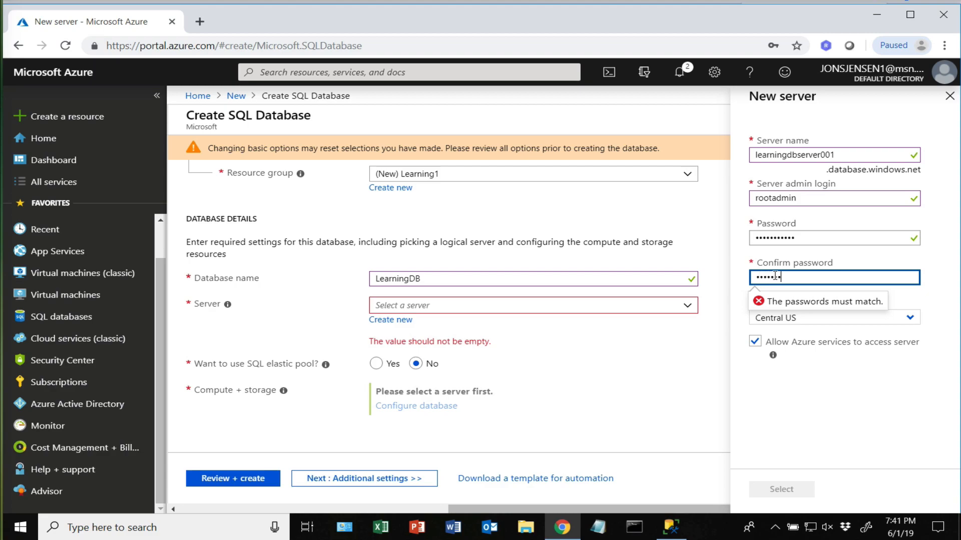
click(821, 382)
- Set the learningdbserver001 location to West US and attach the server to LearningDB
click(908, 324)
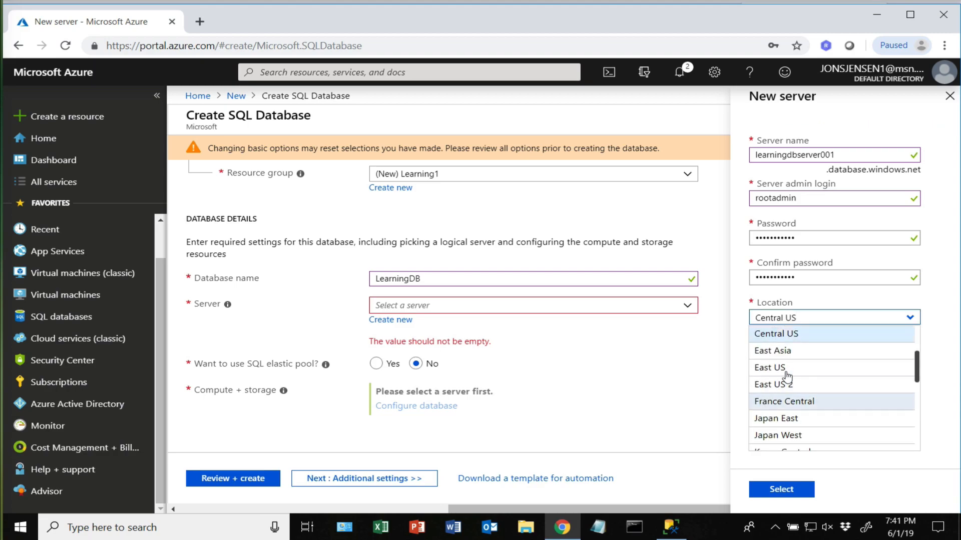
scroll(843, 367, down, 6)
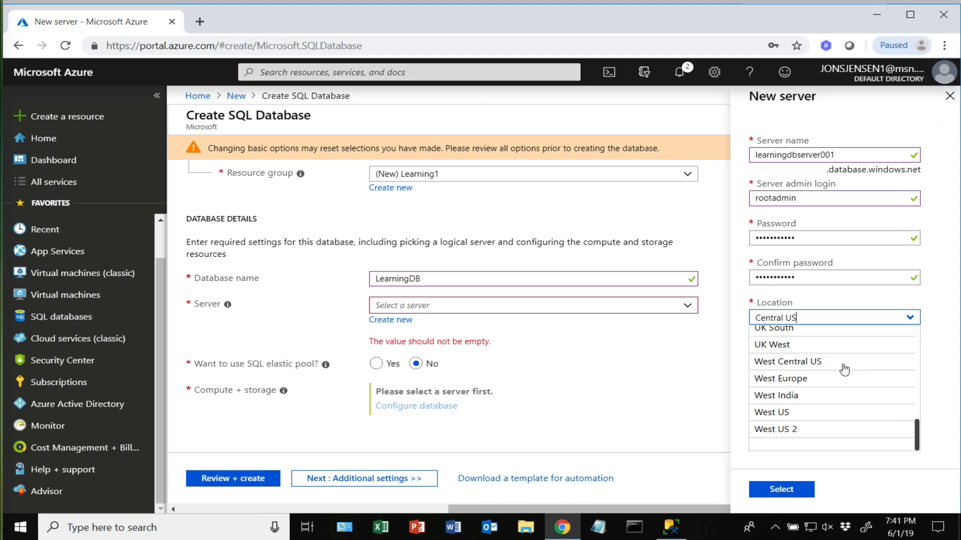
scroll(844, 370, up, 10)
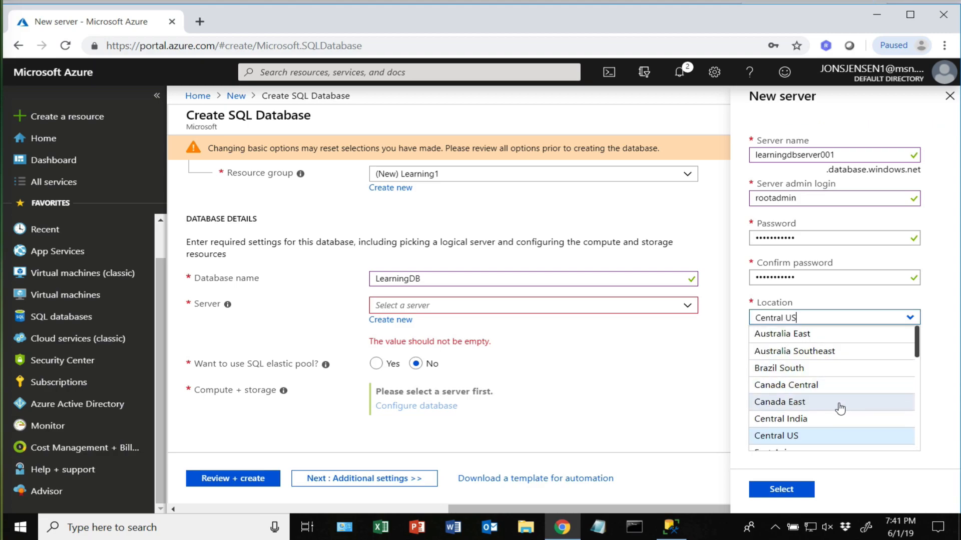
scroll(840, 388, down, 4)
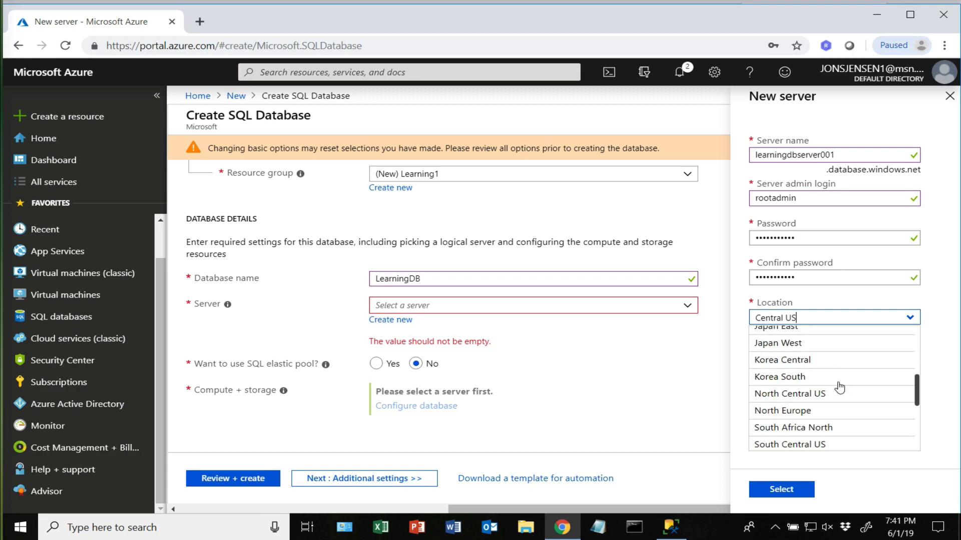
scroll(839, 388, up, 3)
scroll(839, 388, down, 4)
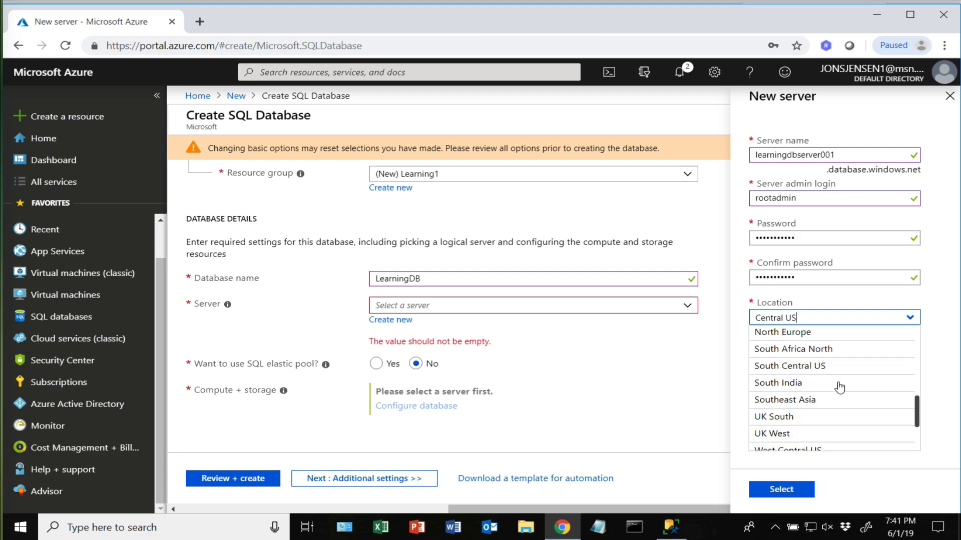
scroll(840, 388, down, 3)
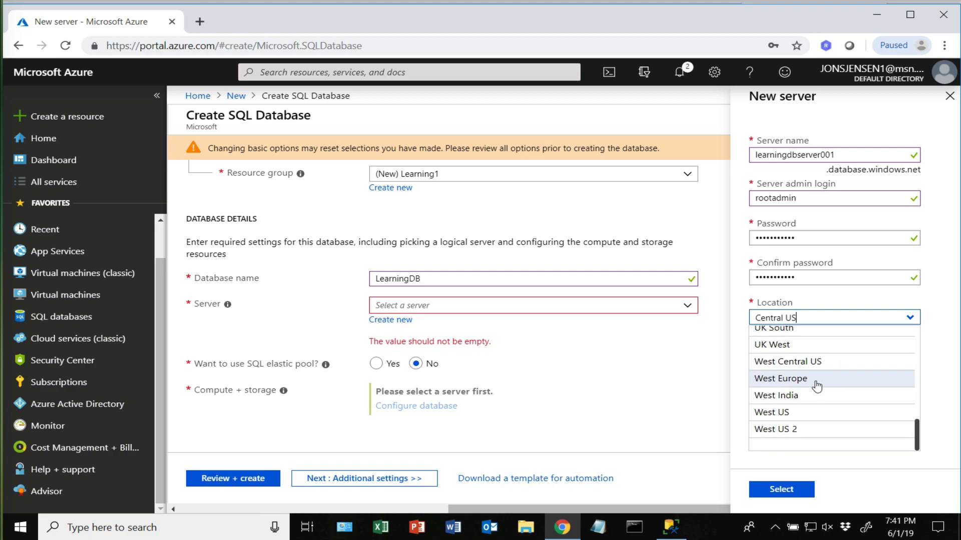
scroll(801, 373, up, 2)
scroll(806, 380, down, 2)
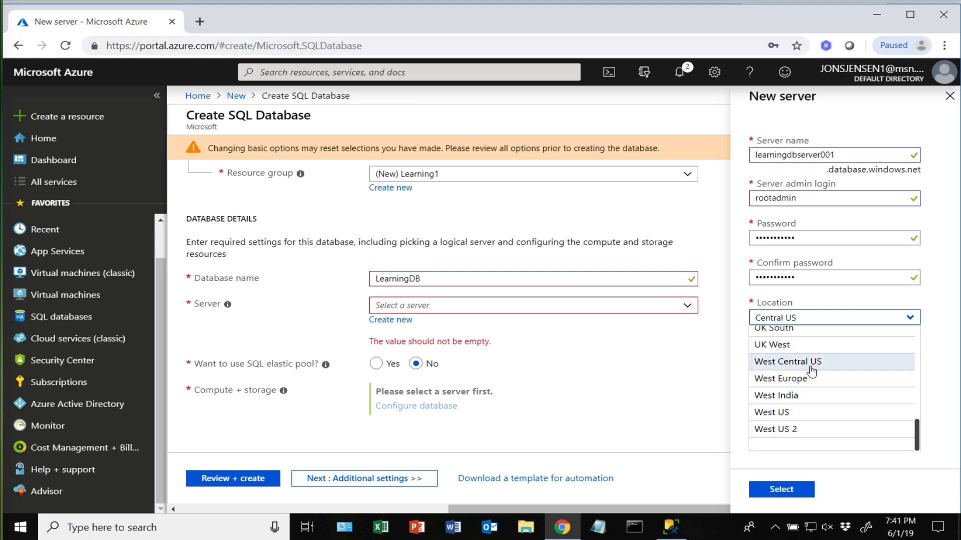
click(783, 413)
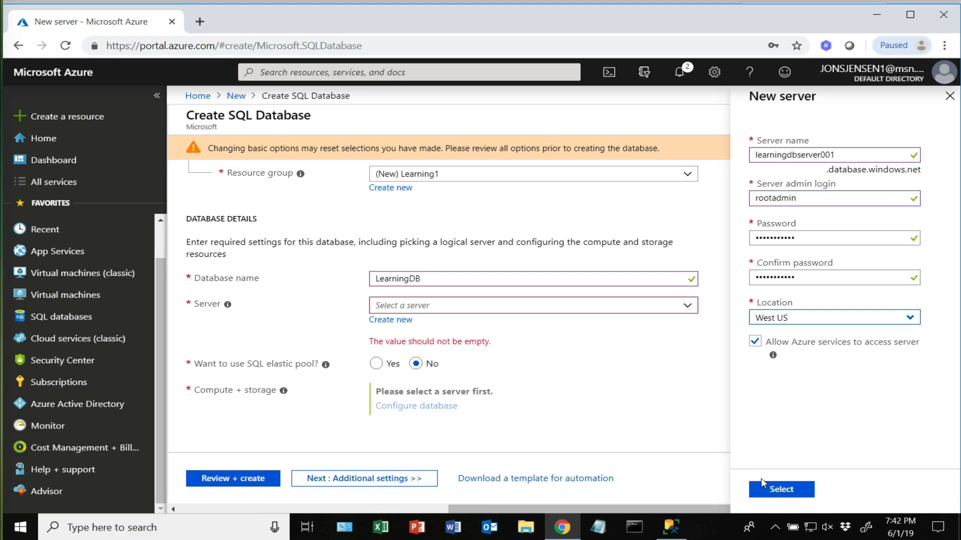
click(779, 491)
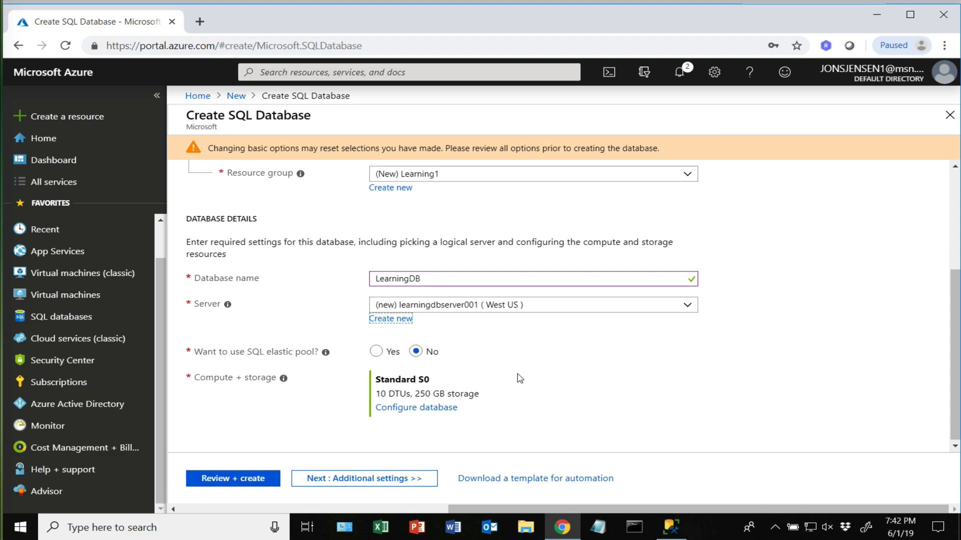
- Switch LearningDB's compute and storage to the Basic tier with 100 MB max size and apply
click(407, 408)
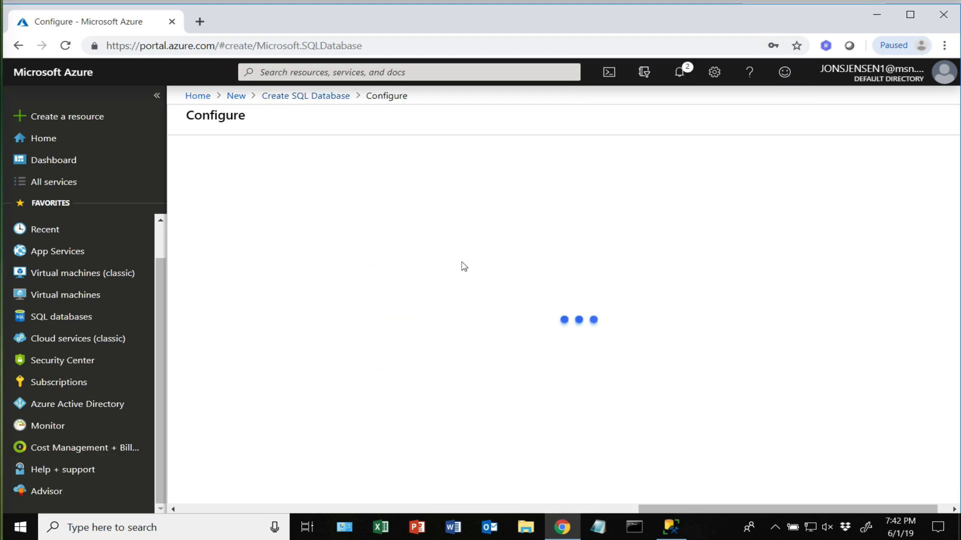
click(205, 192)
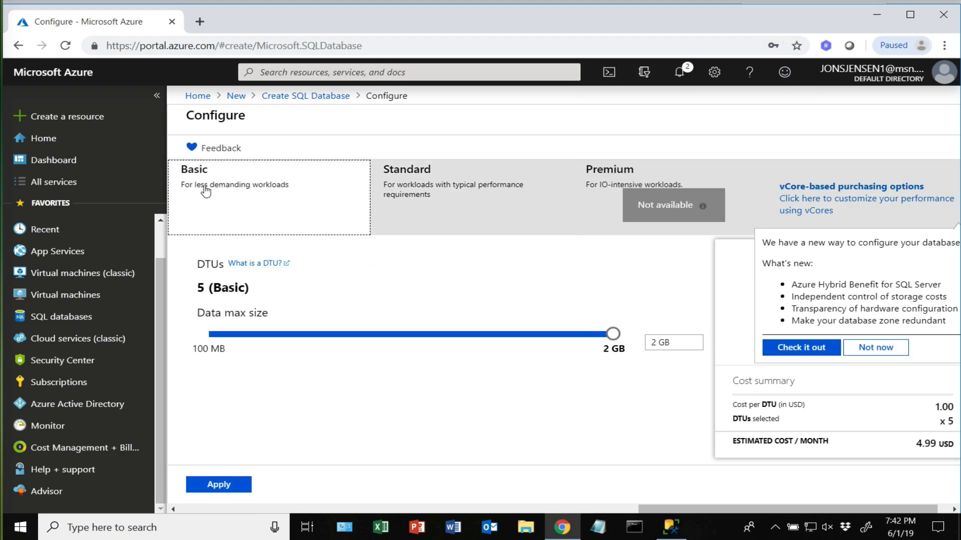
drag(613, 334, 206, 332)
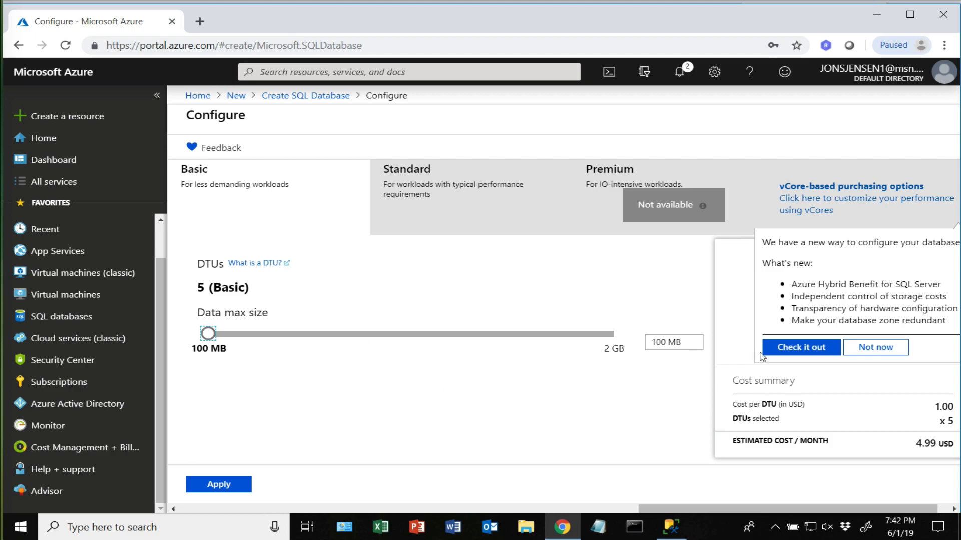
click(877, 350)
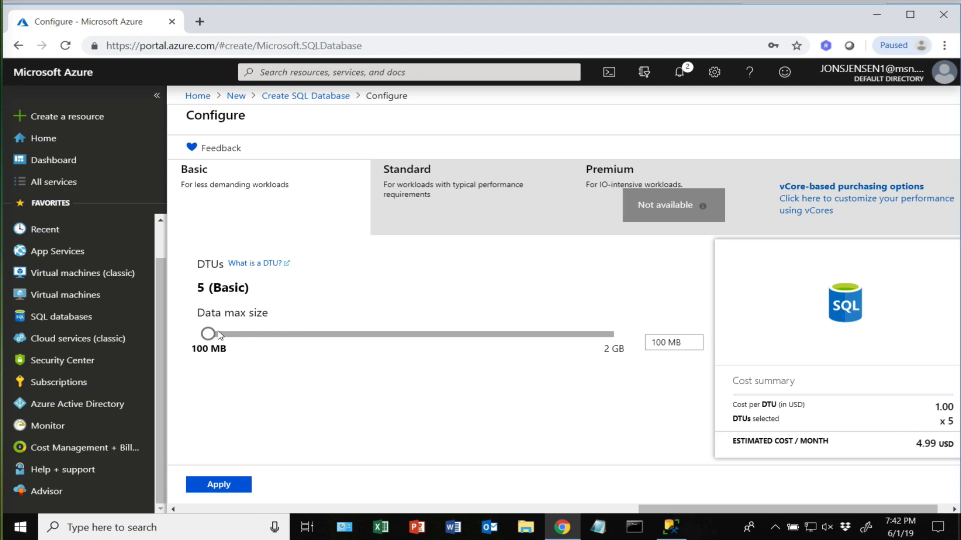
drag(208, 333, 630, 323)
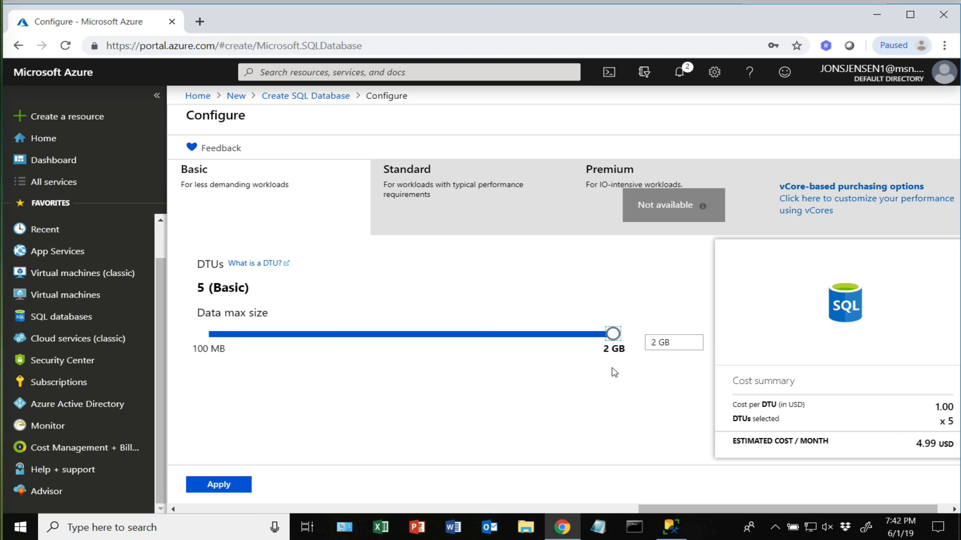
drag(476, 342, 208, 340)
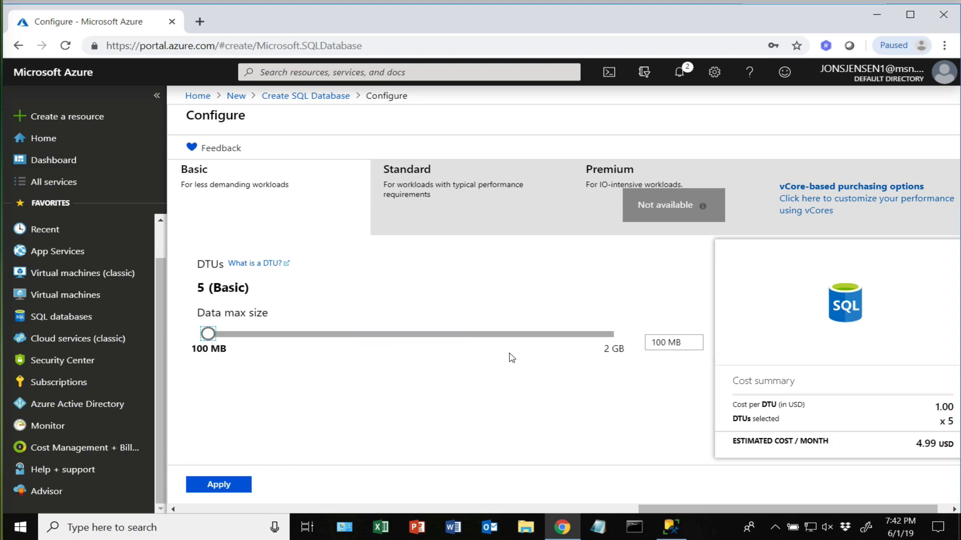
click(226, 485)
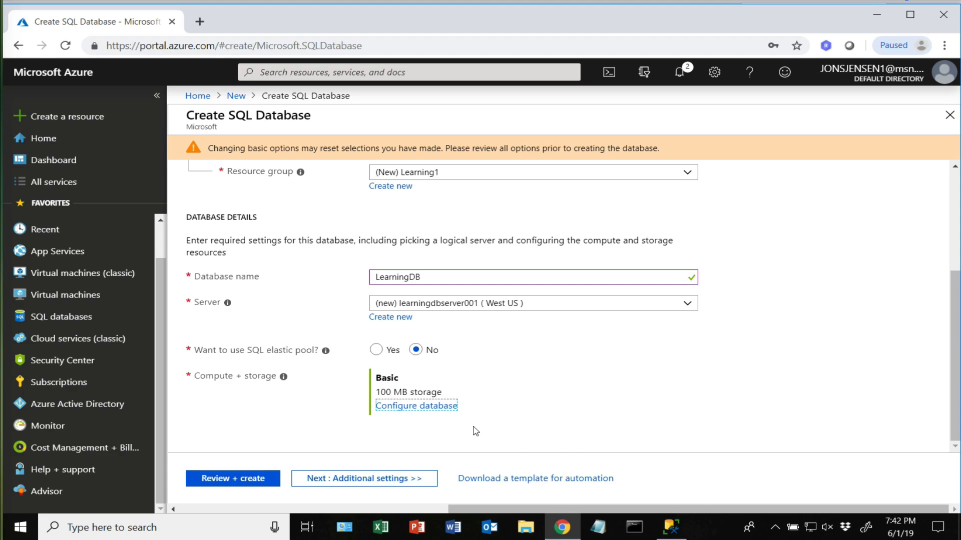
- Raise the Basic database's maximum data size to 2 GB and apply it
click(403, 406)
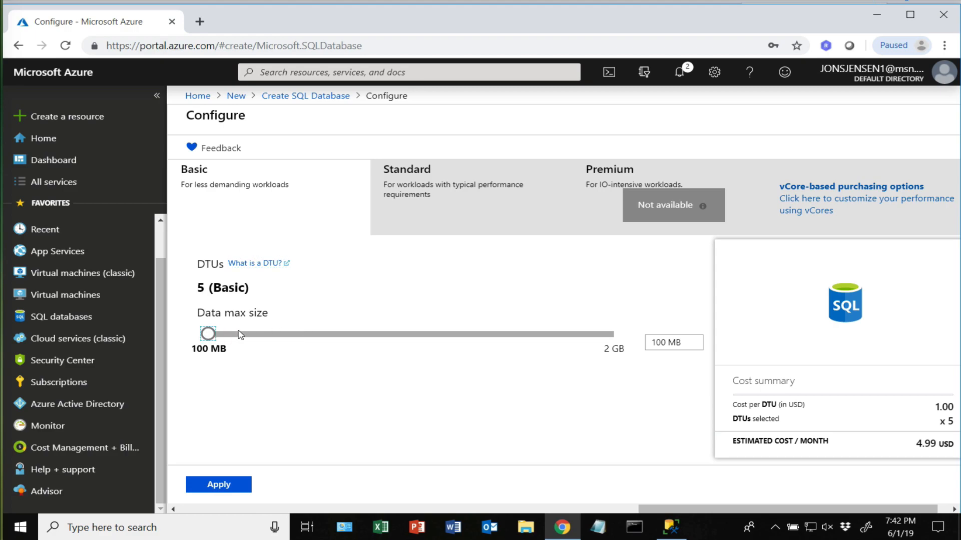
click(264, 334)
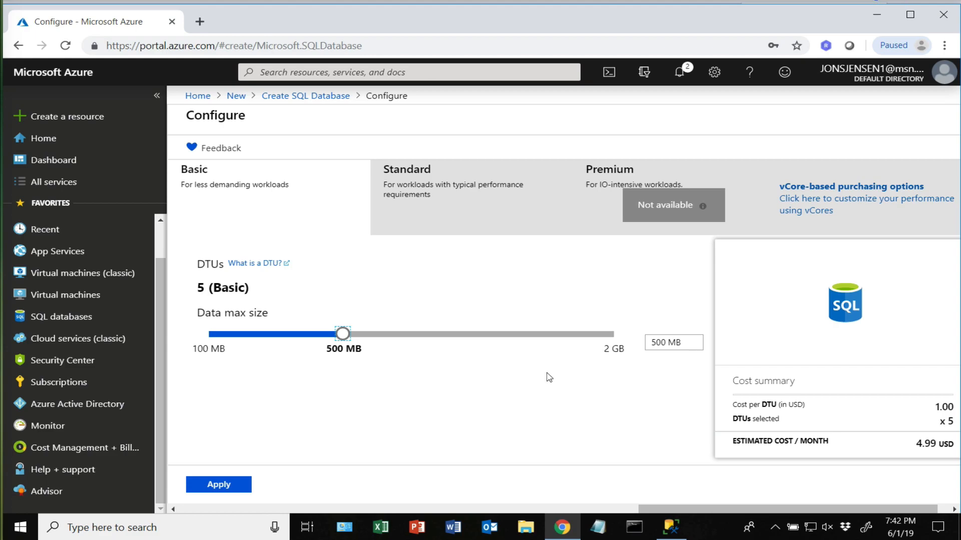
drag(344, 335, 629, 350)
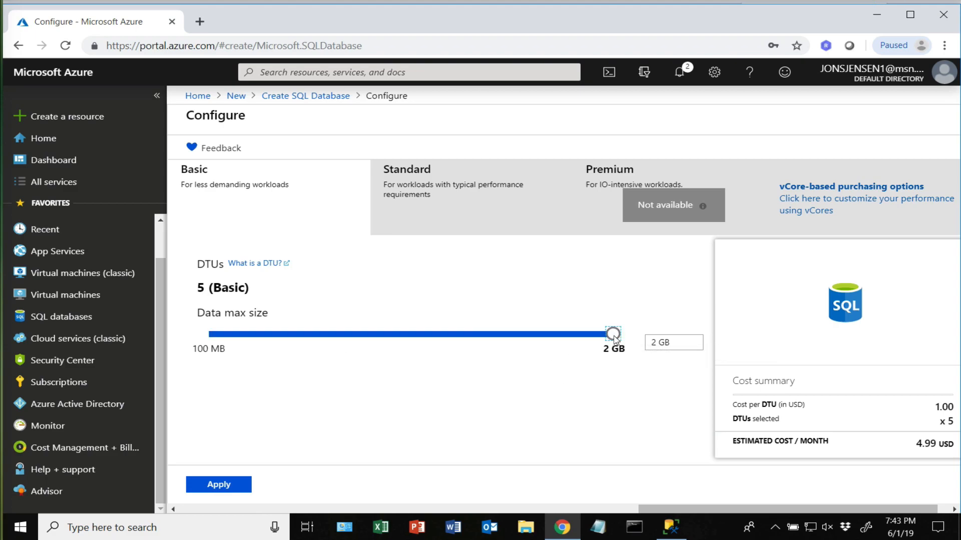
click(218, 485)
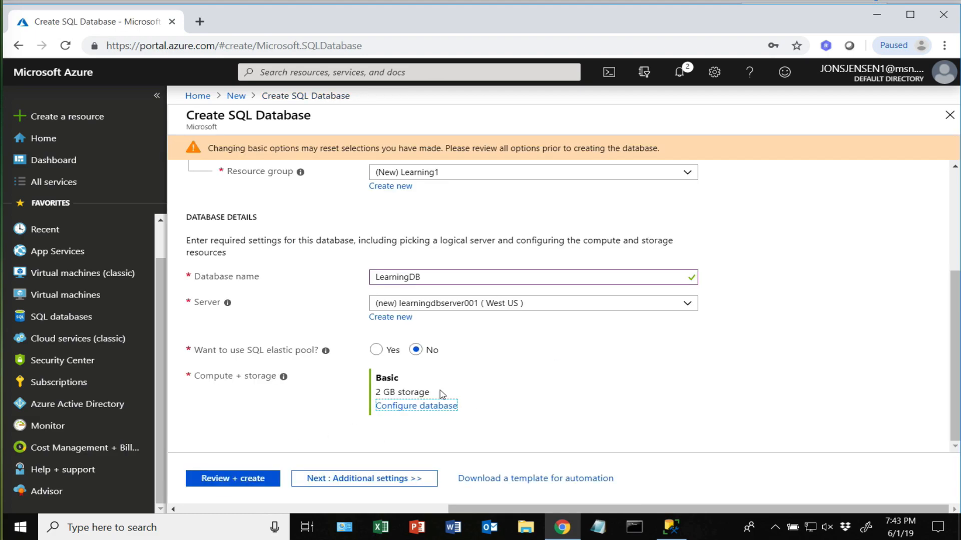
click(434, 407)
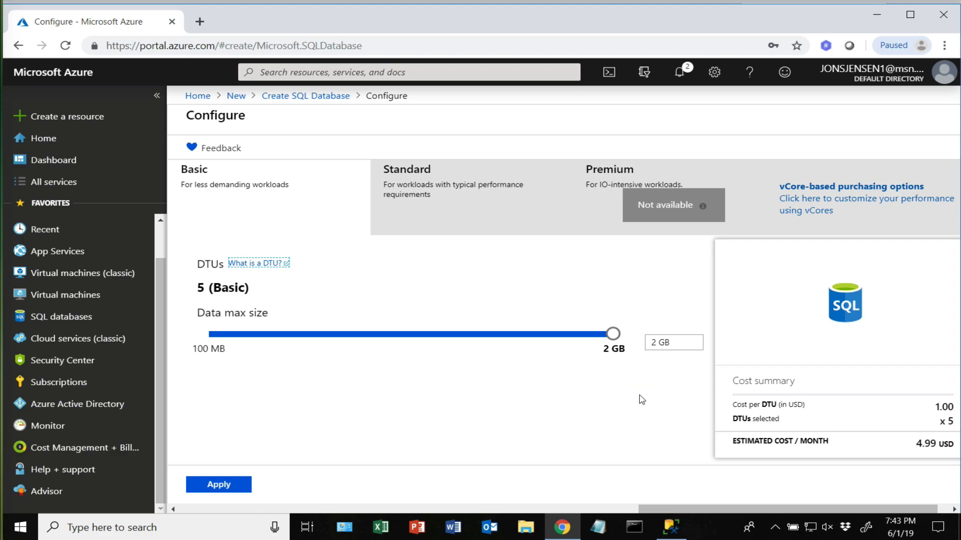
- Read the 'What is a DTU?' docs on DTU-based service tiers, then return to Configure
click(259, 263)
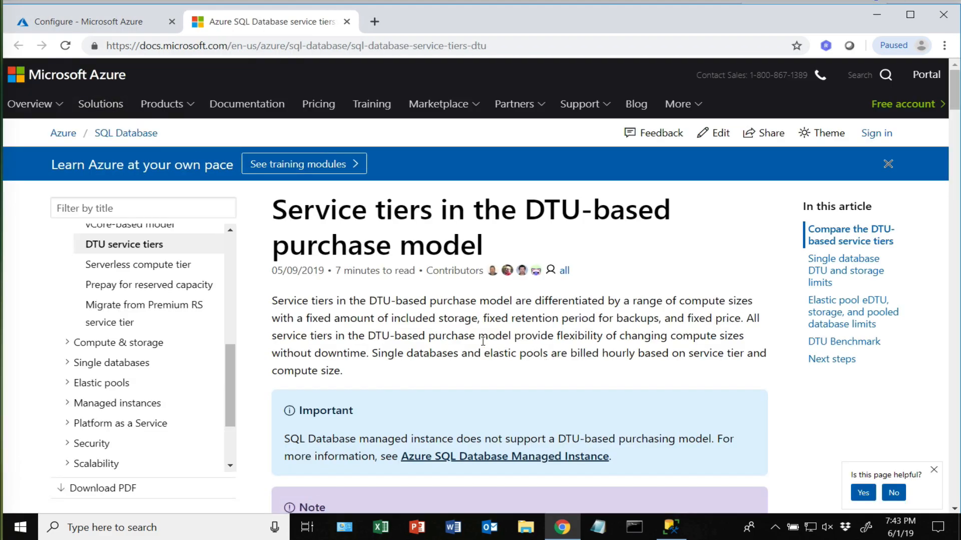
scroll(483, 341, down, 3)
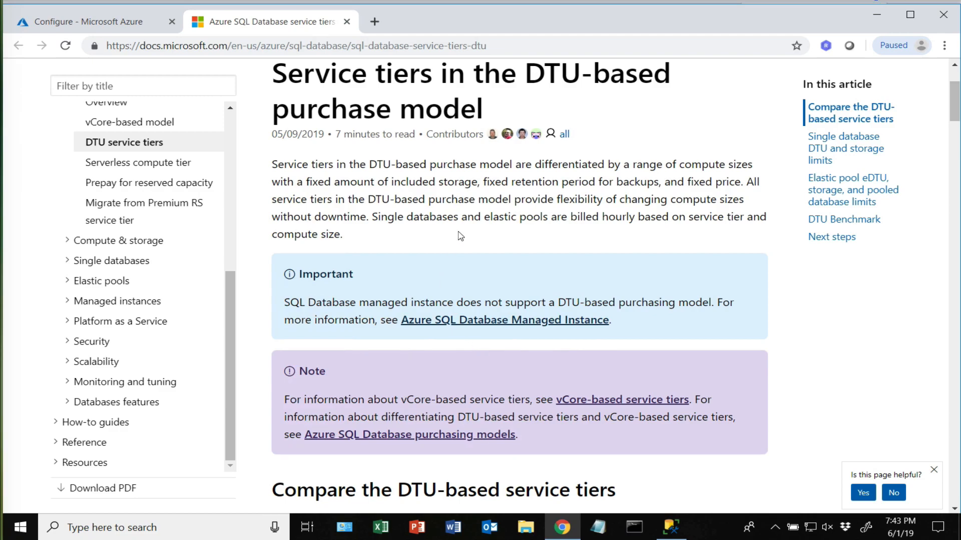
scroll(433, 259, down, 6)
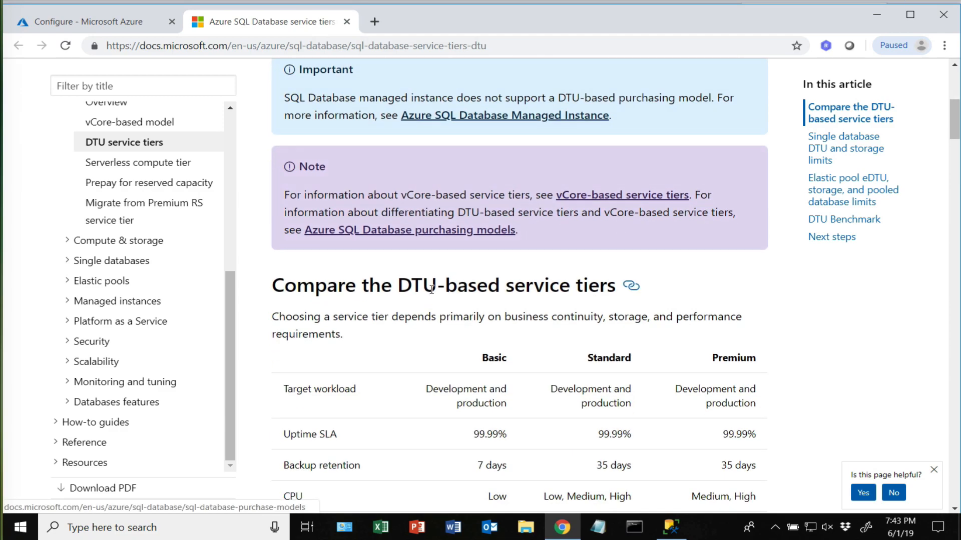
scroll(433, 295, down, 4)
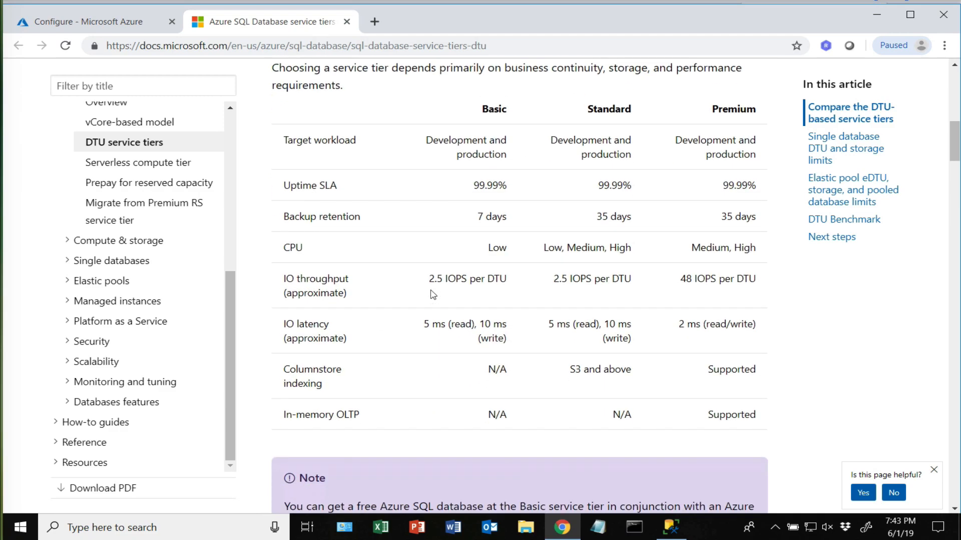
scroll(433, 295, down, 4)
scroll(433, 295, up, 14)
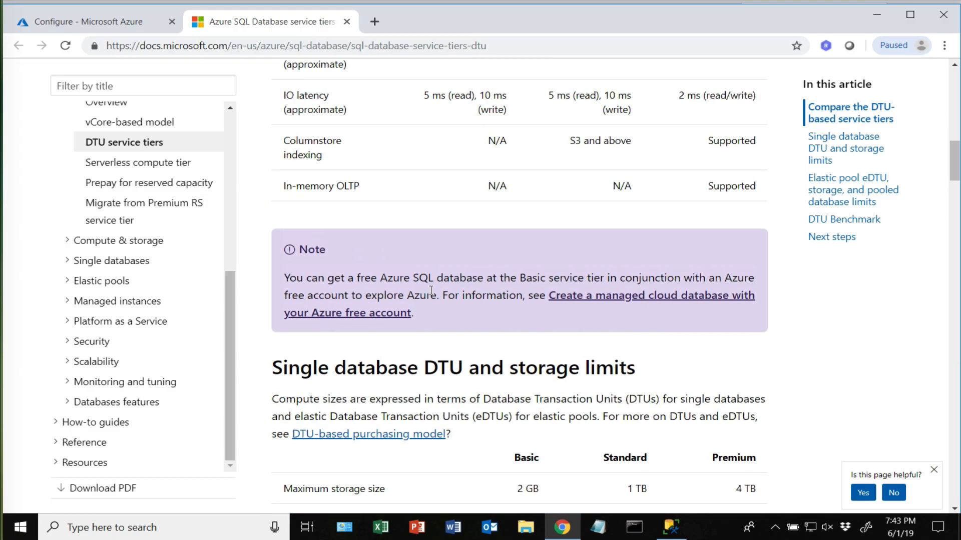
click(86, 18)
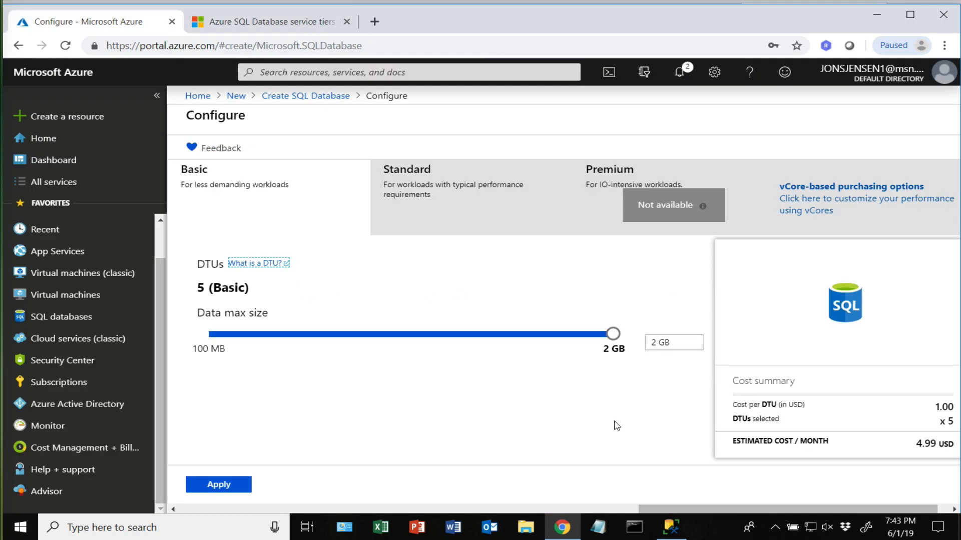
- Lower the Basic database's maximum data size to 500 MB and apply it
drag(613, 334, 382, 343)
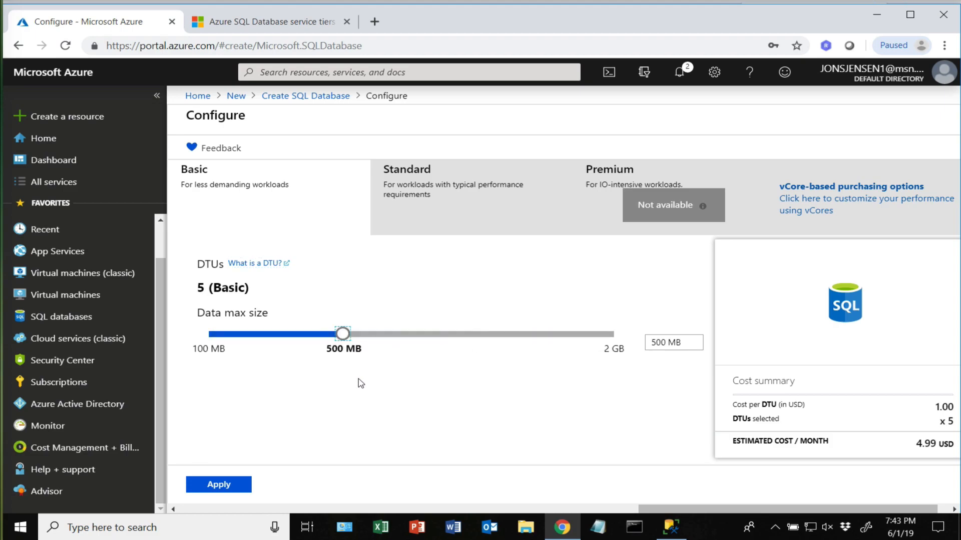
click(219, 485)
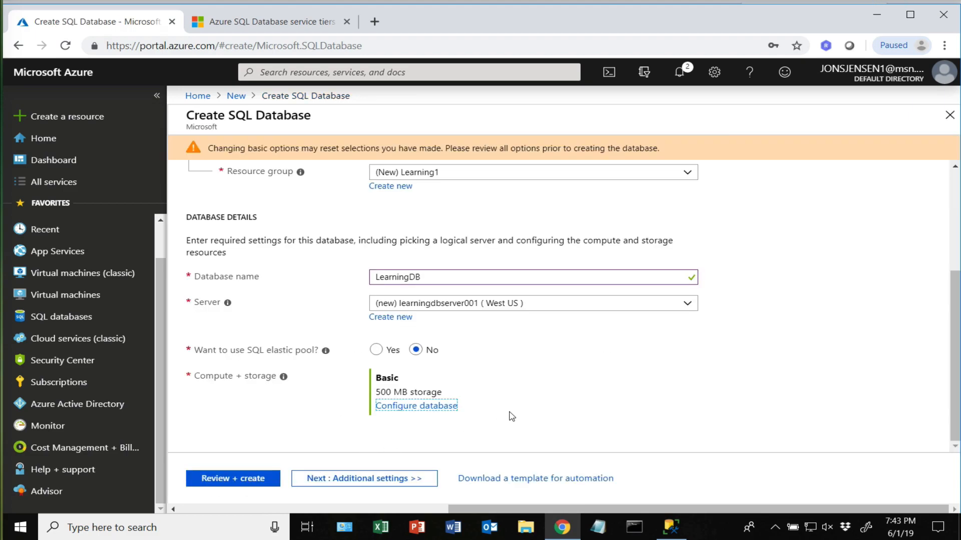
- Keep default additional settings and tags, reaching the Review + create summary at 4.99 USD/month
click(353, 480)
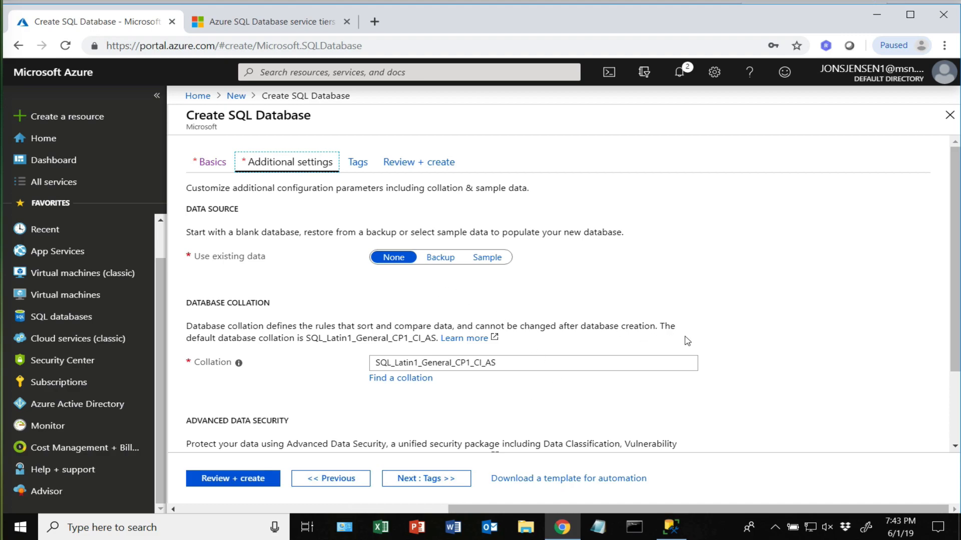
scroll(722, 345, down, 2)
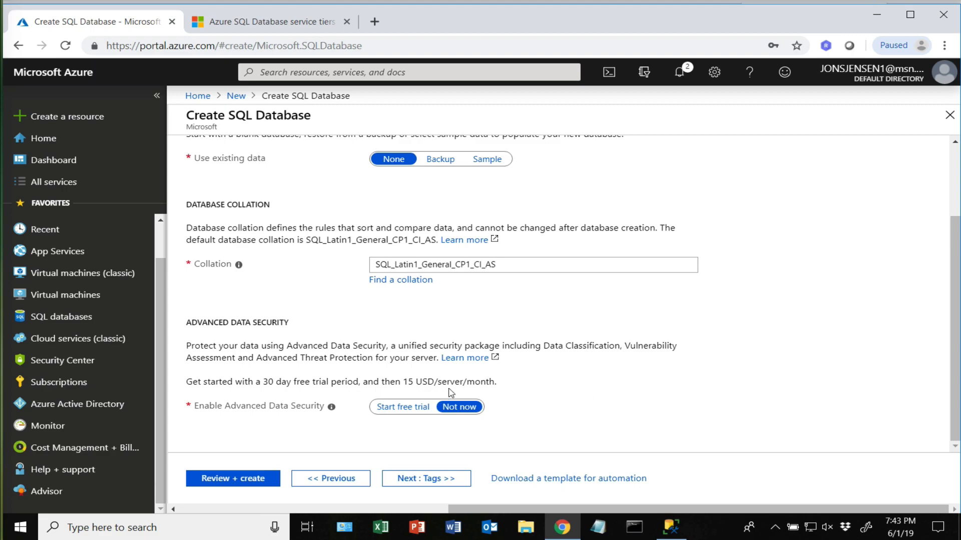
click(430, 479)
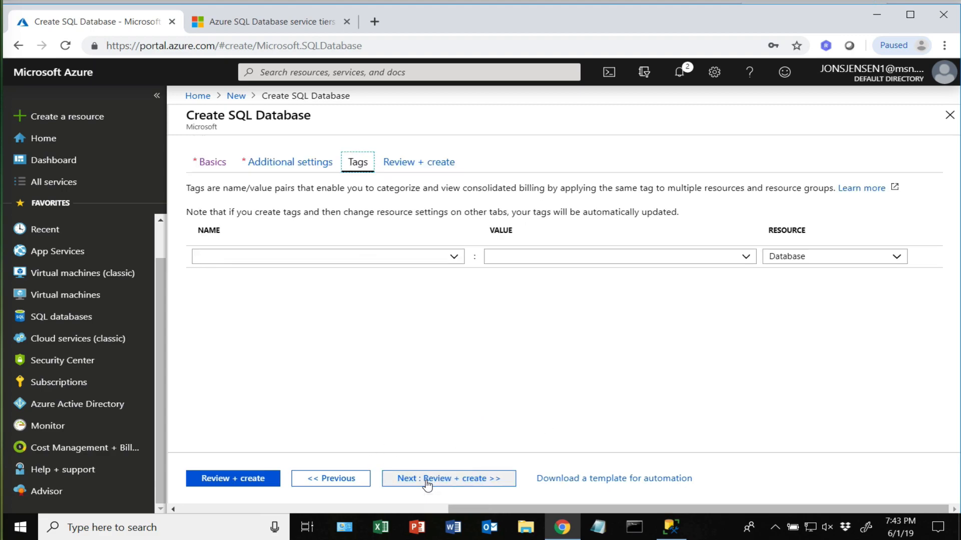
click(457, 258)
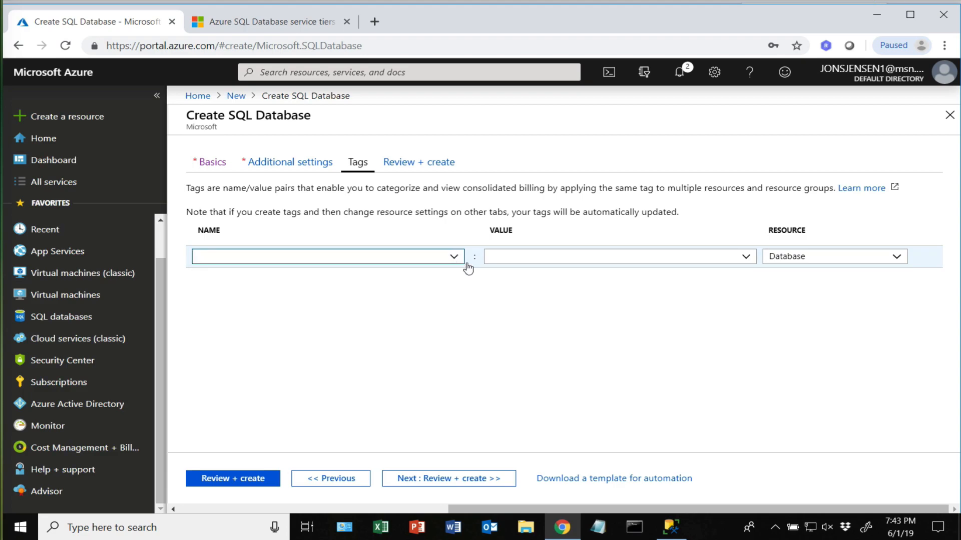
click(455, 478)
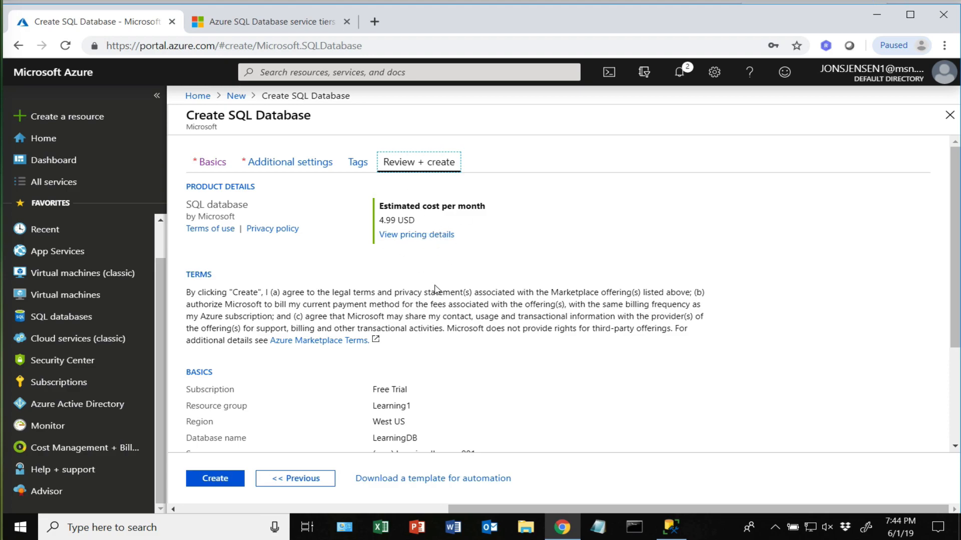
scroll(438, 285, down, 3)
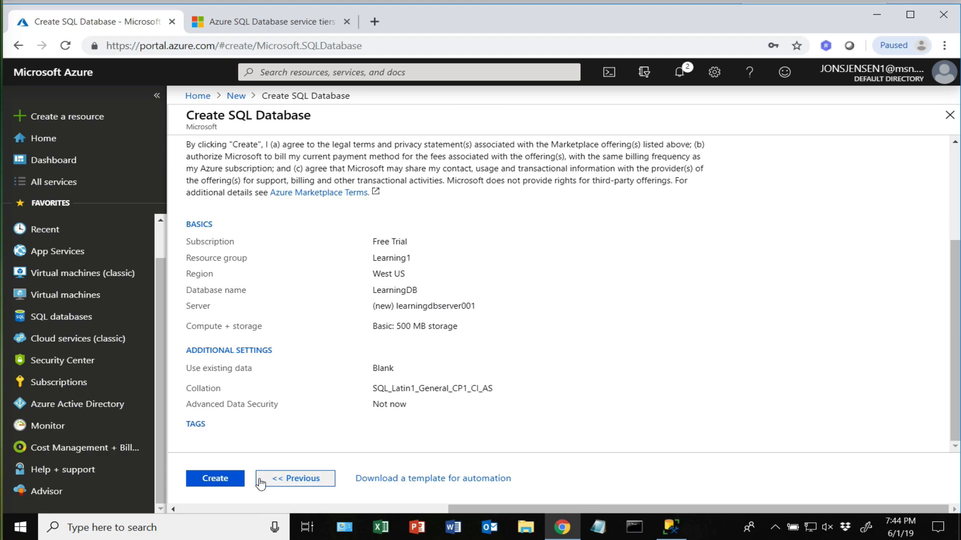
- Create LearningDB on learningdbserver001 and wait for 'Your deployment is complete'
click(217, 479)
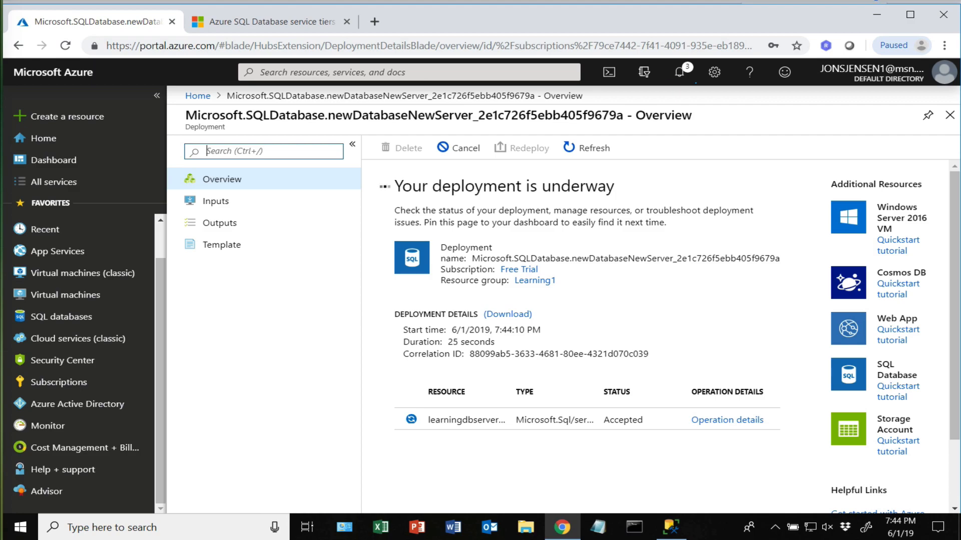
click(531, 0)
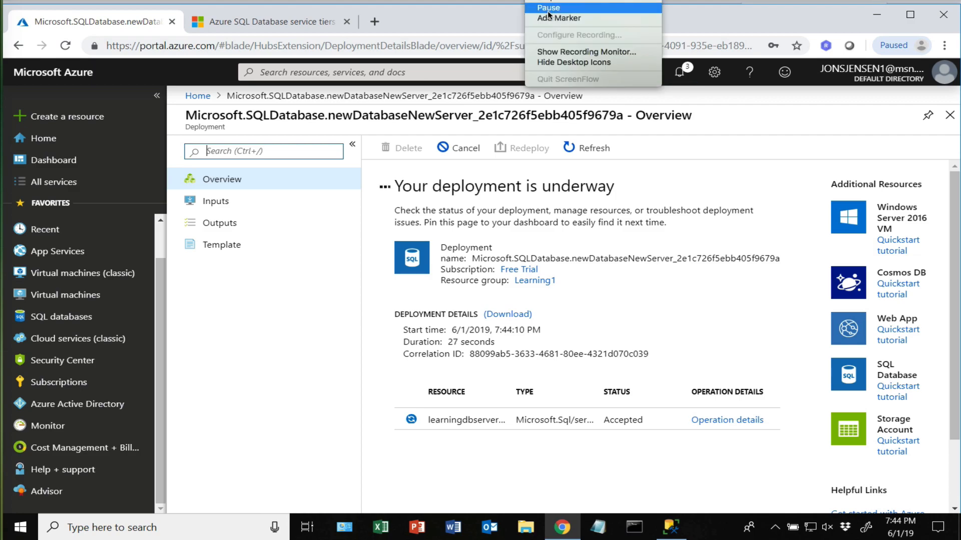
click(679, 72)
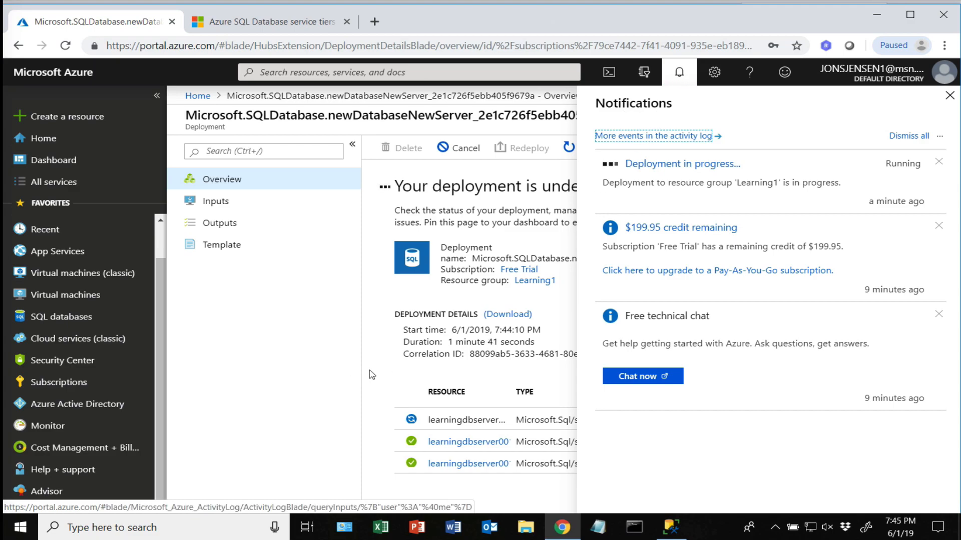
click(949, 98)
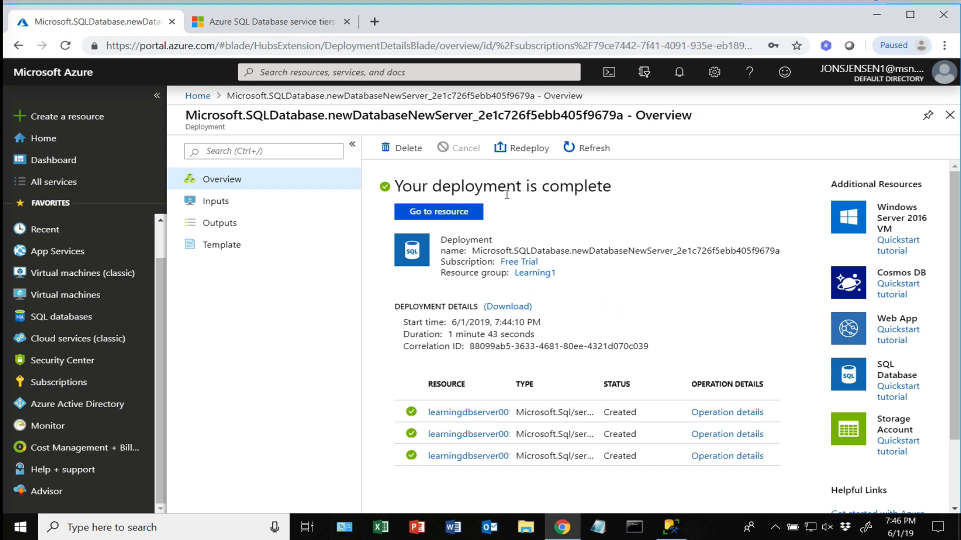
click(224, 183)
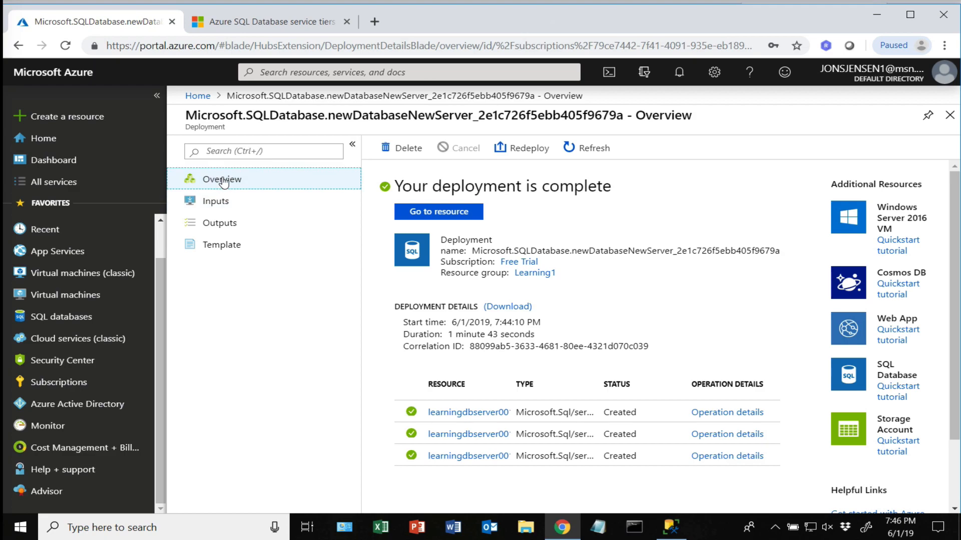
- Open the LearningDB overview, select its full server name, and switch to SQL Server Management Studio
click(453, 214)
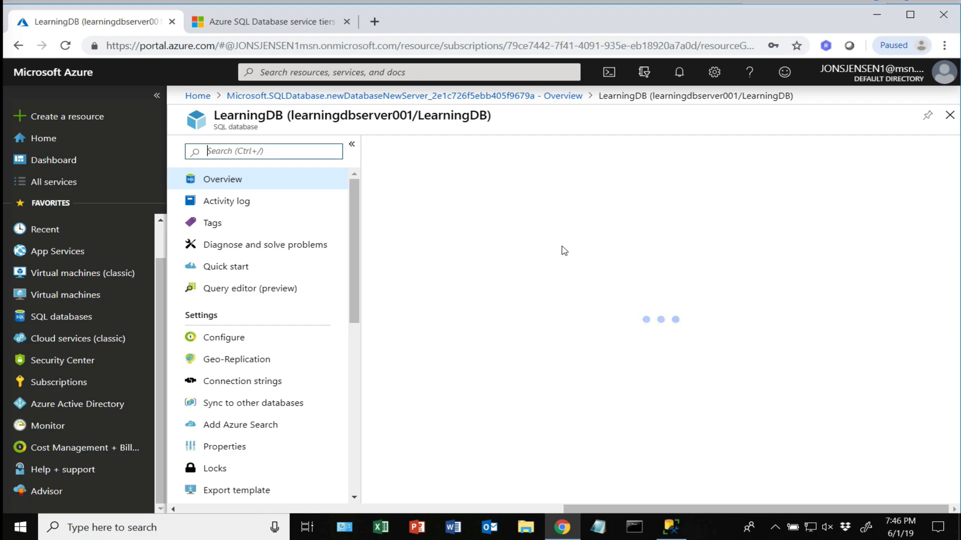
mouse_move(671, 531)
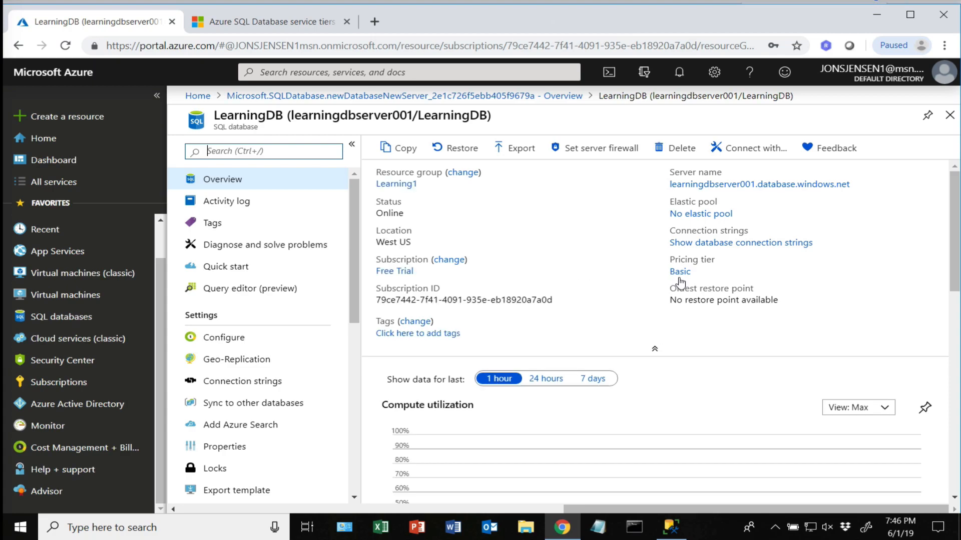
drag(665, 188, 849, 190)
key(ctrl+c)
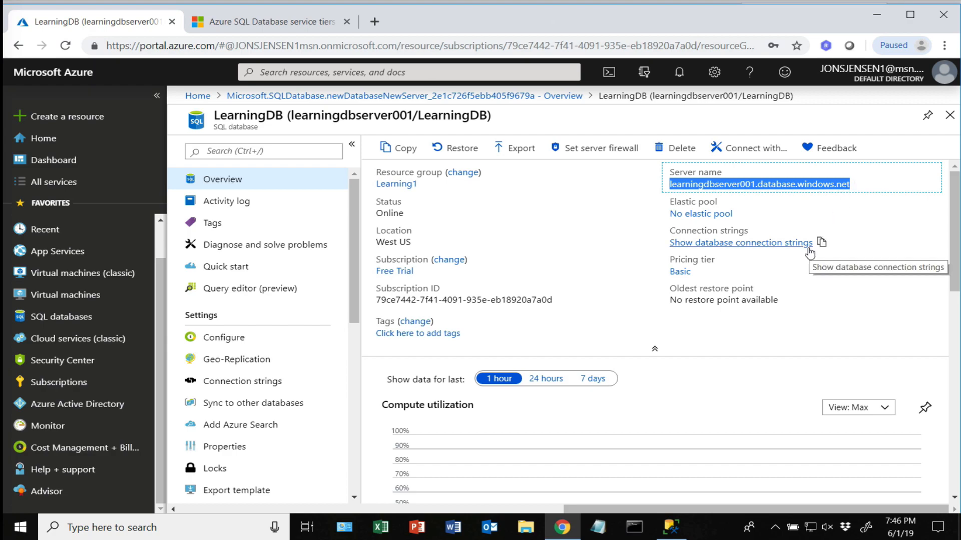
click(669, 529)
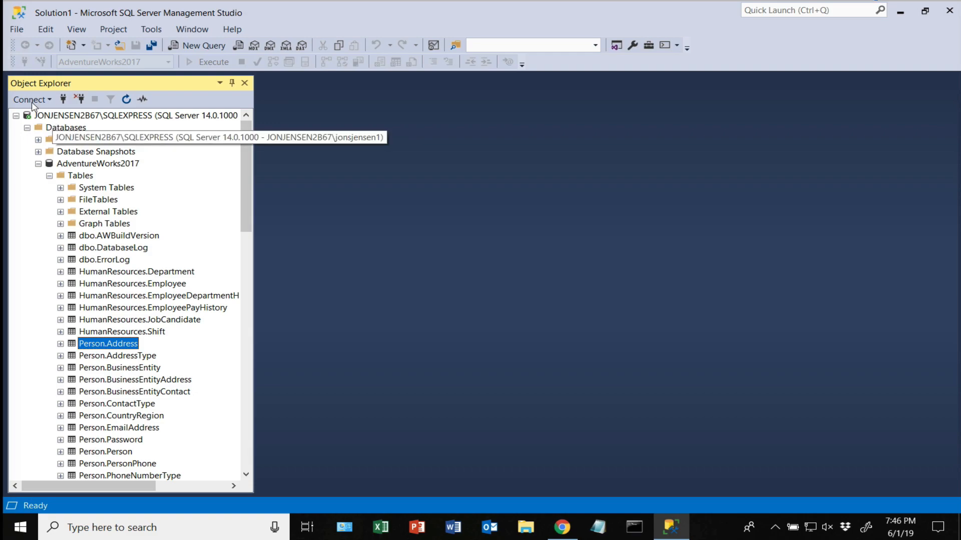
- Start a Database Engine connection and paste learningdbserver001.database.windows.net as the server name
click(50, 100)
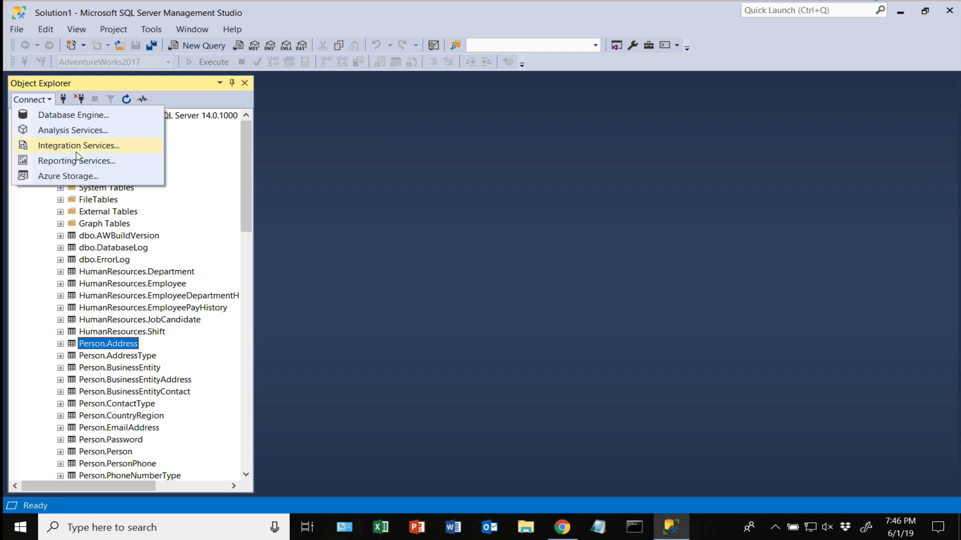
click(74, 117)
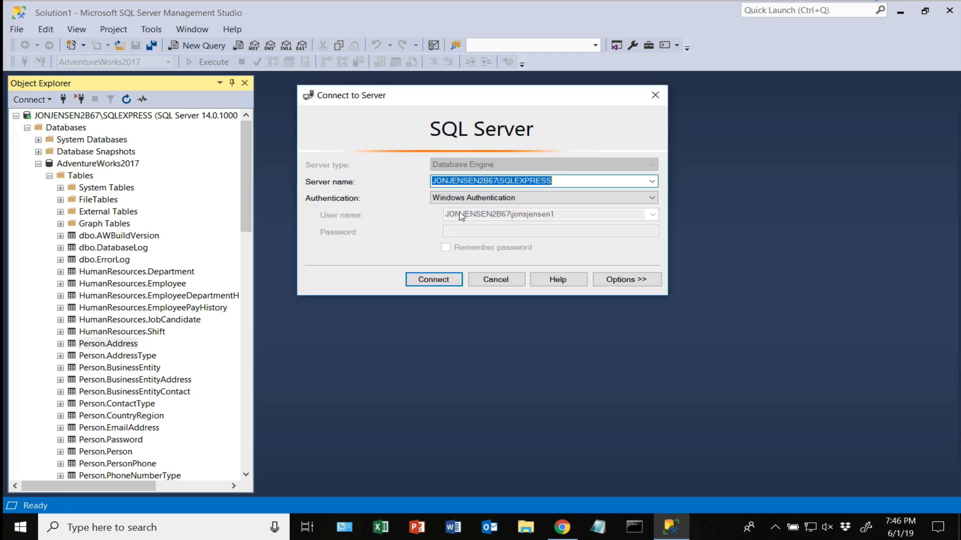
click(557, 182)
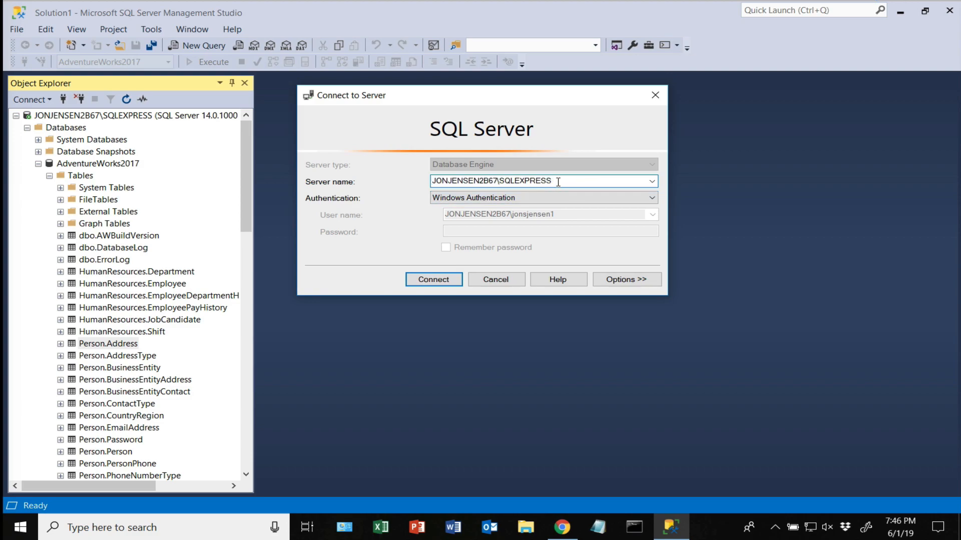
double_click(538, 180)
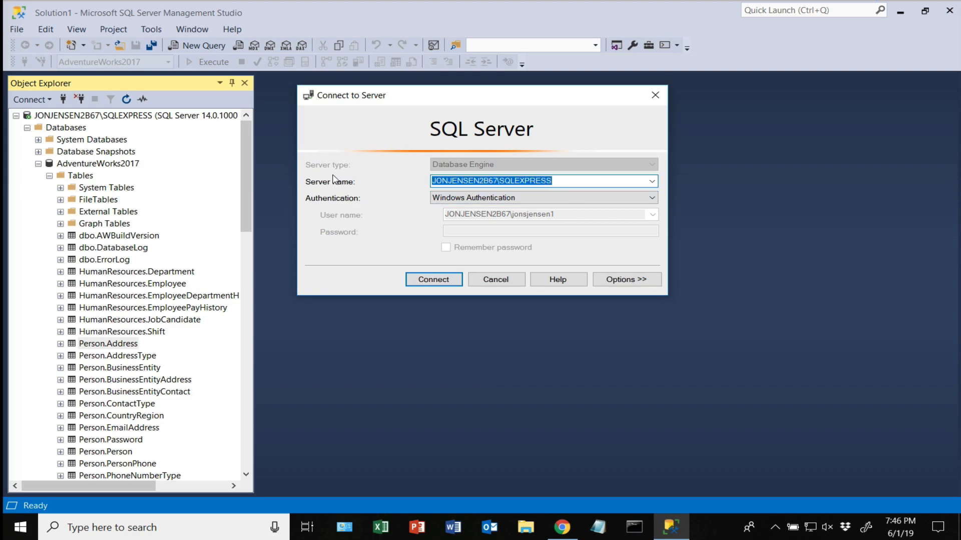
key(ctrl+v)
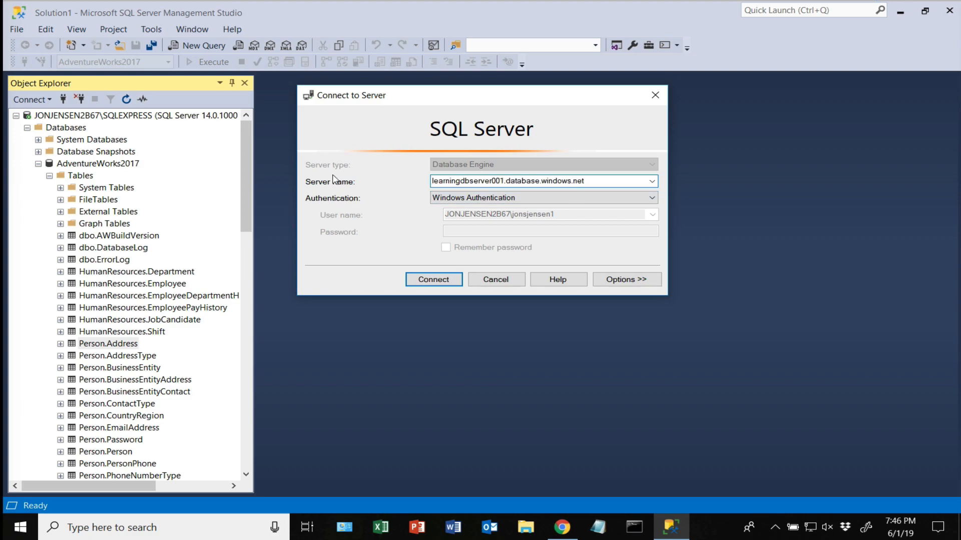
- Connect using SQL Server Authentication with login rootadm and a remembered password
click(652, 197)
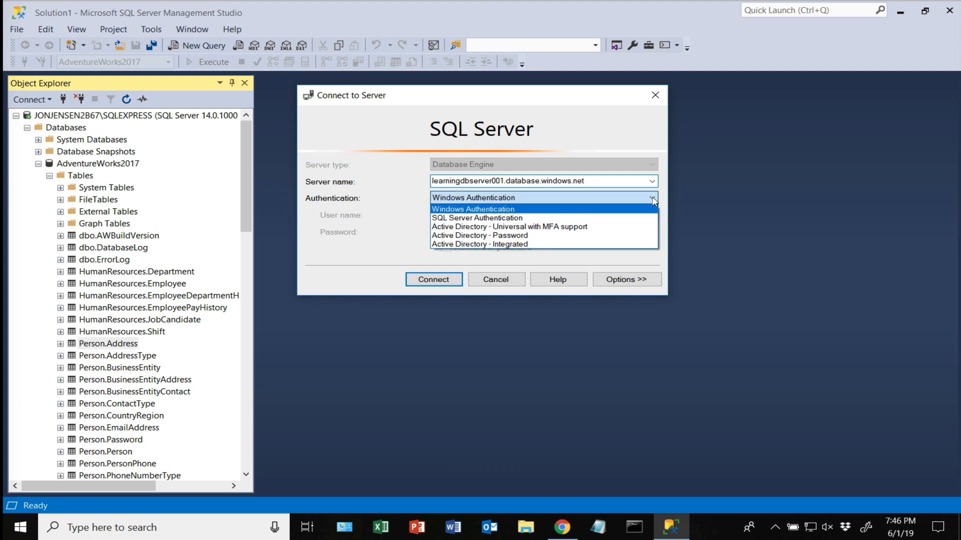
click(463, 218)
click(474, 215)
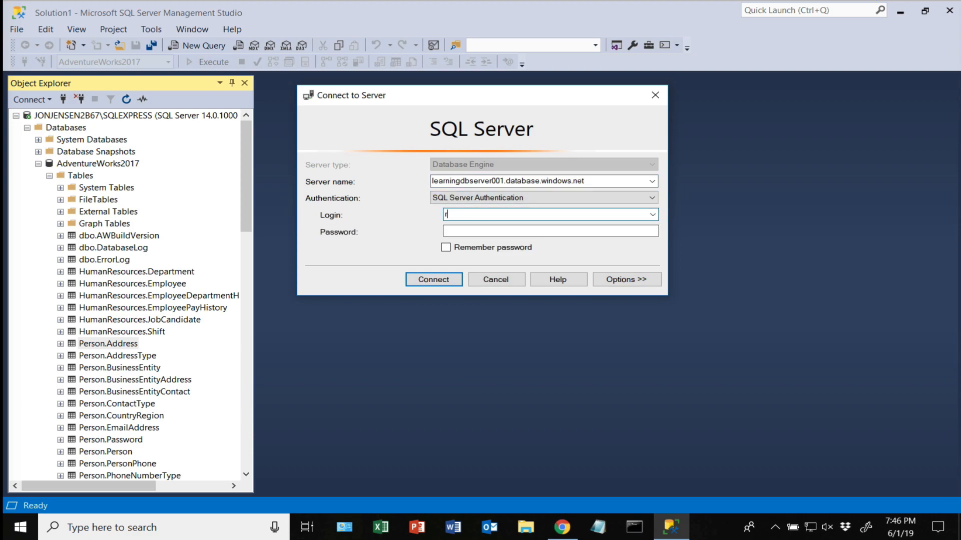
text(rootadmin)
key(Tab)
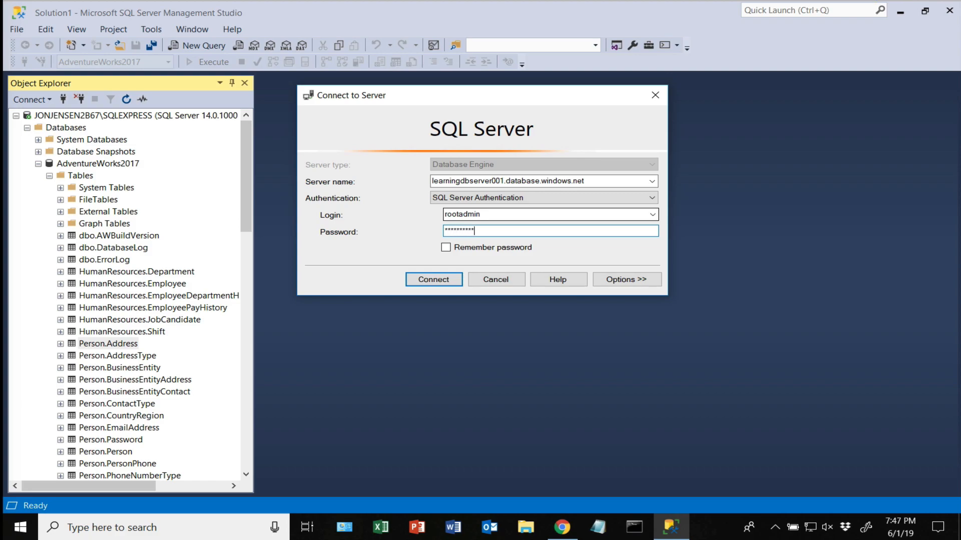
click(446, 247)
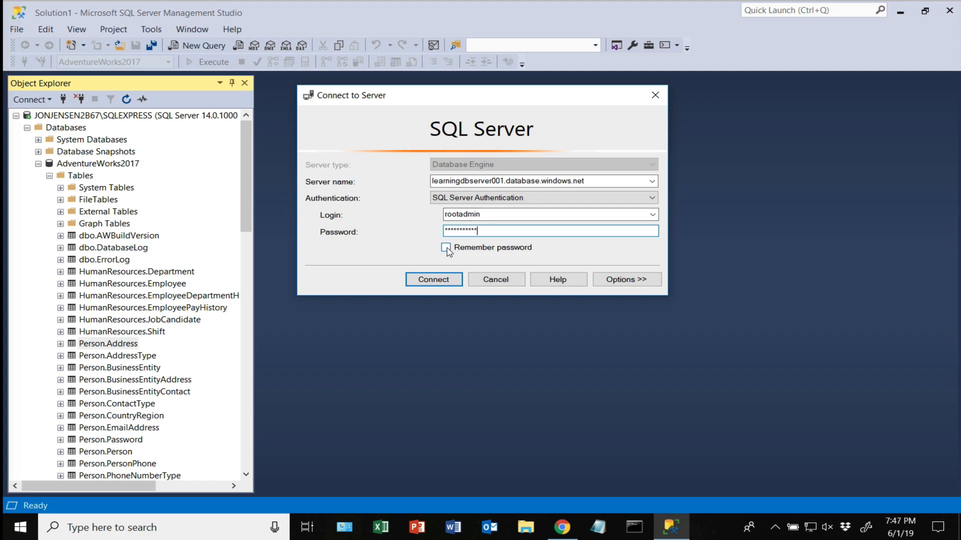
click(443, 283)
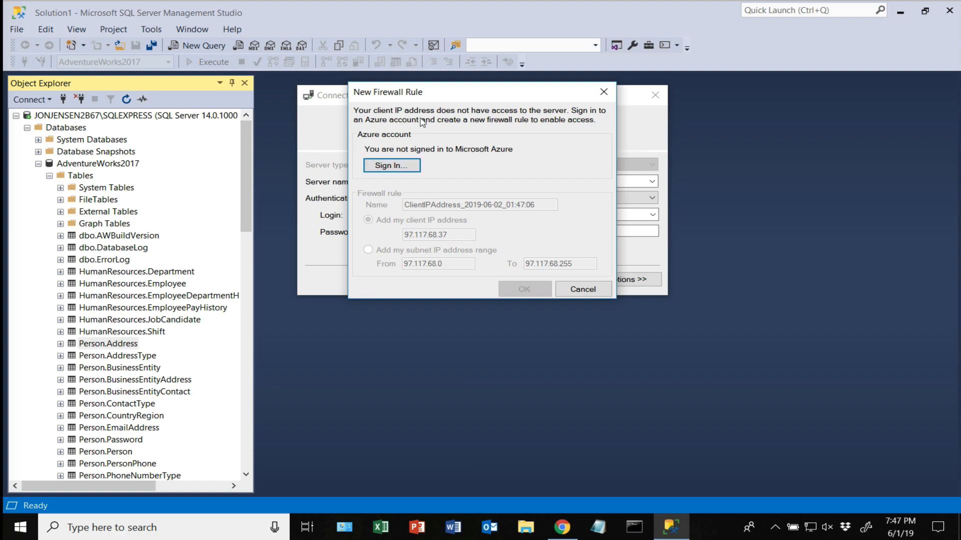
- Sign in to Azure with the Microsoft account and add a firewall rule for the client IP
click(407, 168)
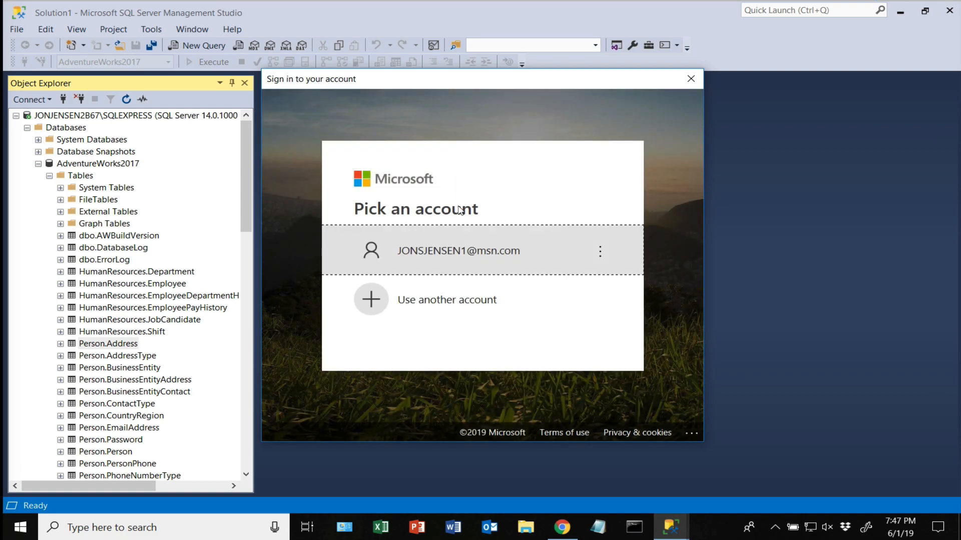
click(451, 254)
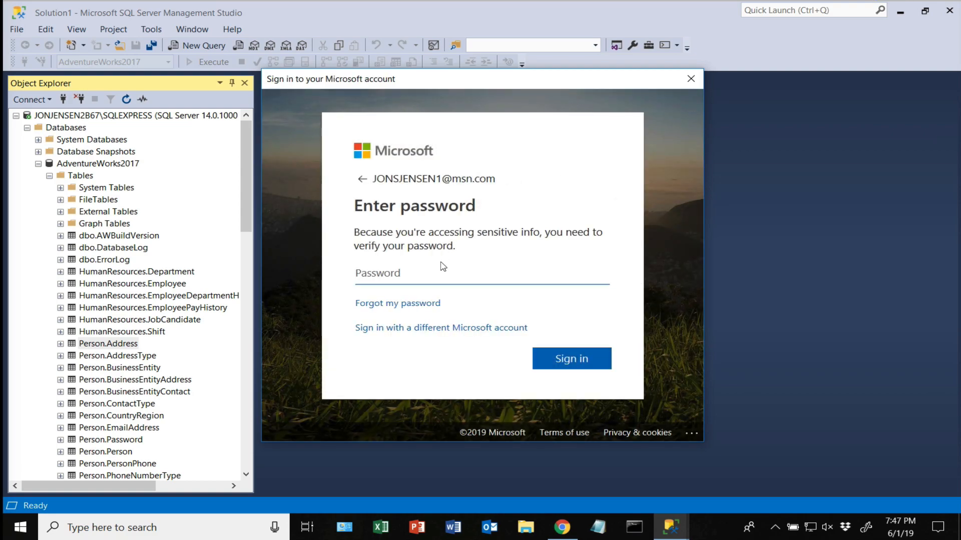
text(••••)
click(558, 361)
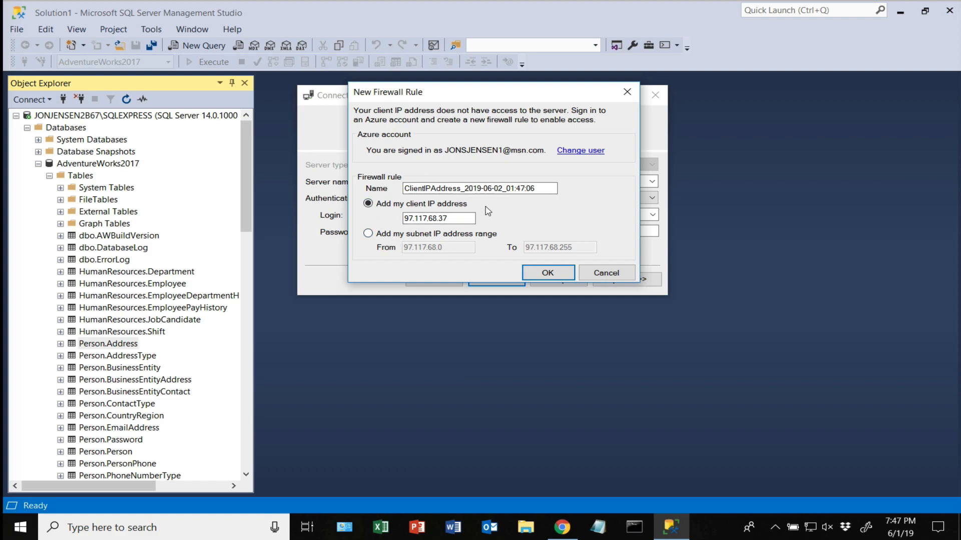
click(543, 273)
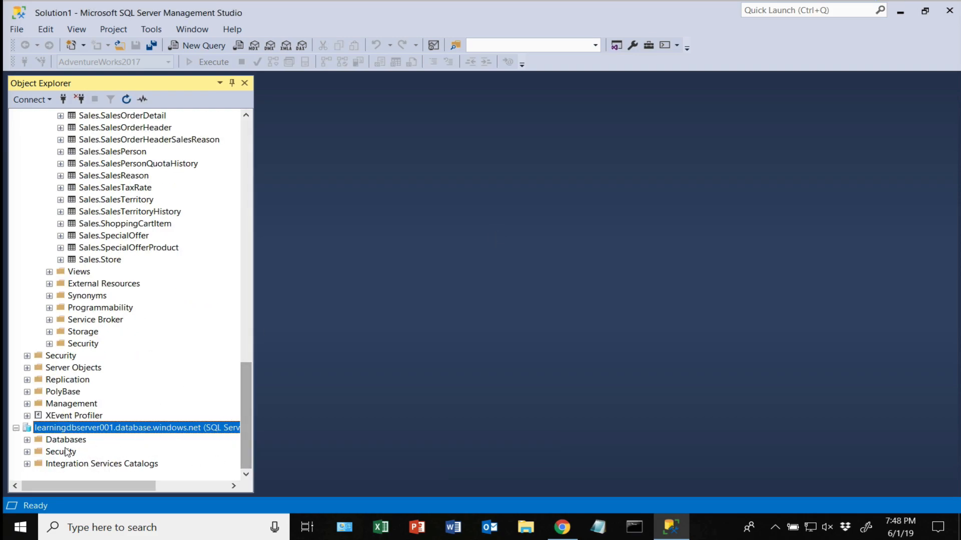
- Expand learningdbserver001's Databases to confirm LearningDB exists, then collapse LearningDB and the server node
click(27, 441)
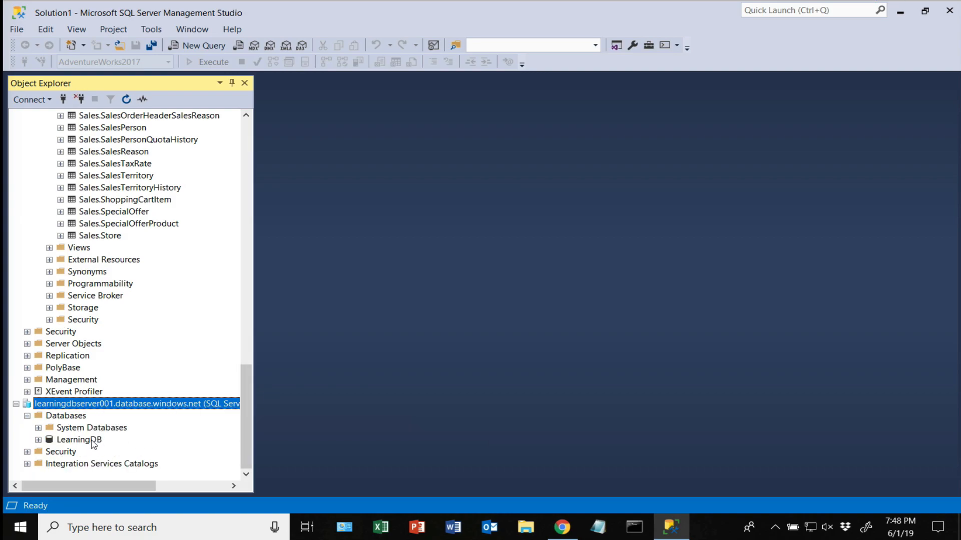
click(38, 440)
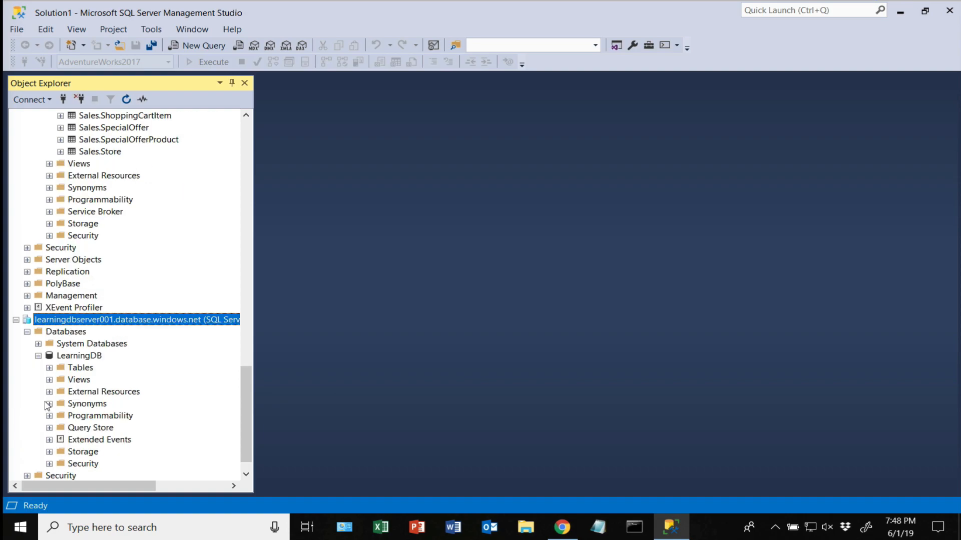
click(39, 357)
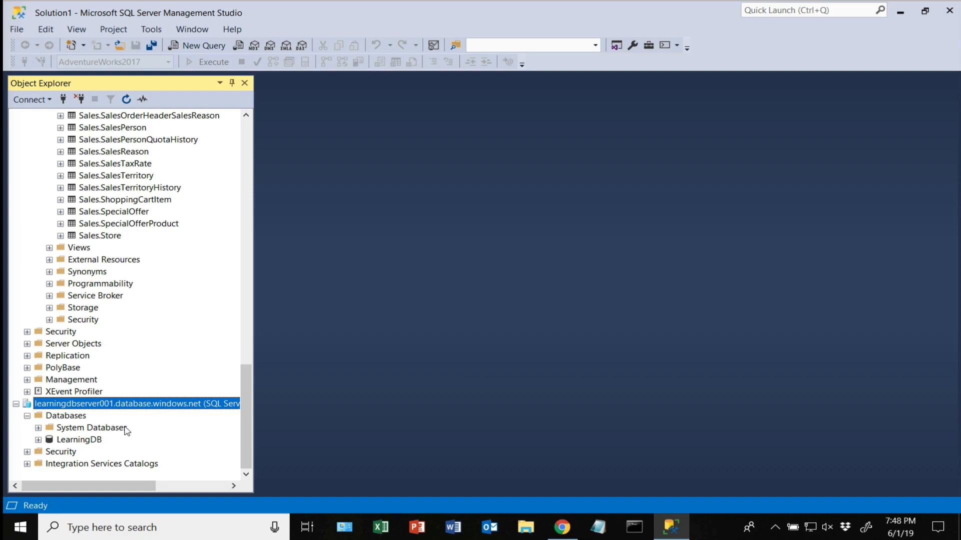
click(17, 404)
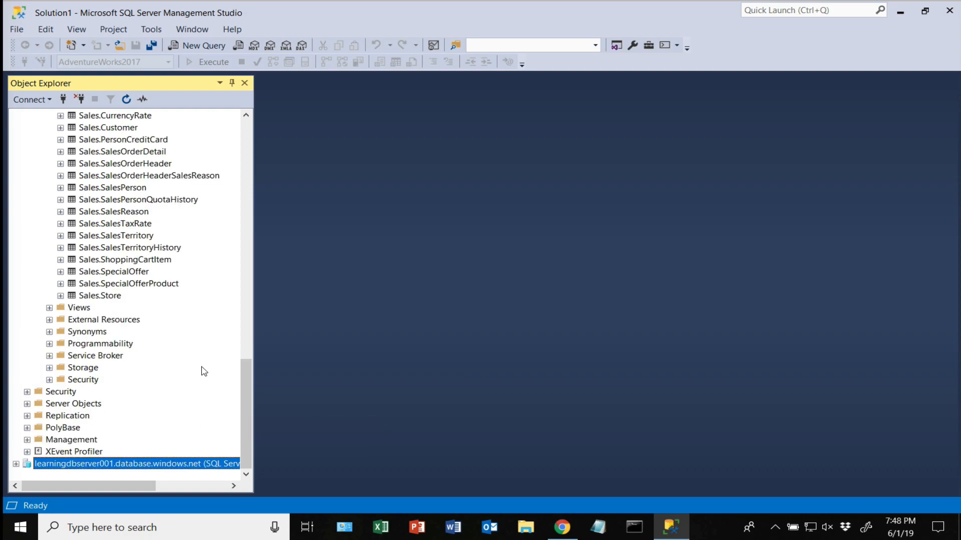
- Launch the Deploy Database to Microsoft Azure SQL Database wizard for local AdventureWorks2017
scroll(204, 372, up, 20)
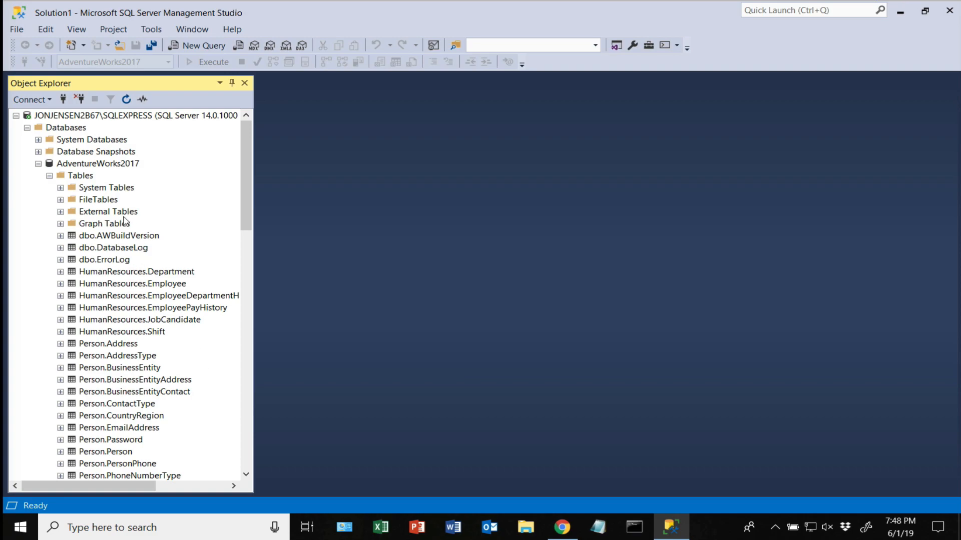
click(105, 168)
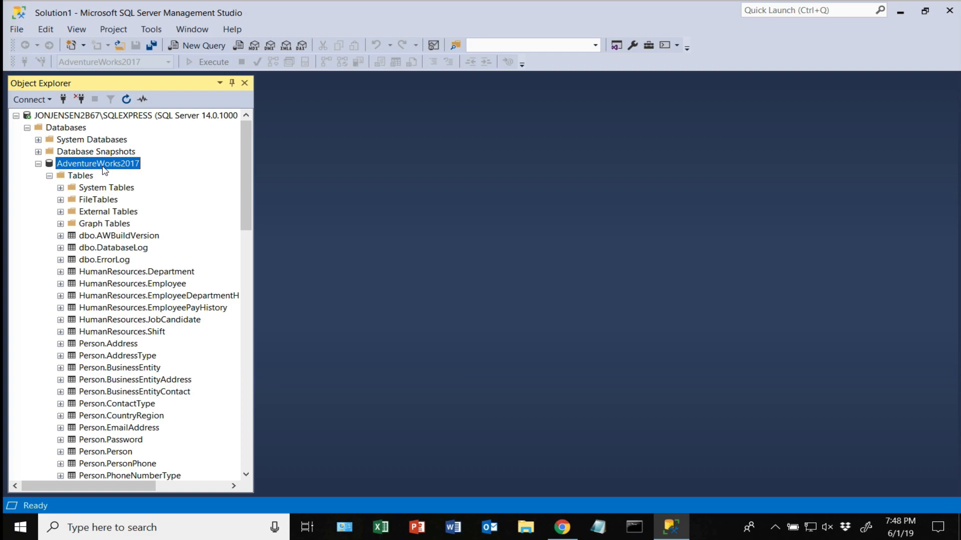
right_click(105, 171)
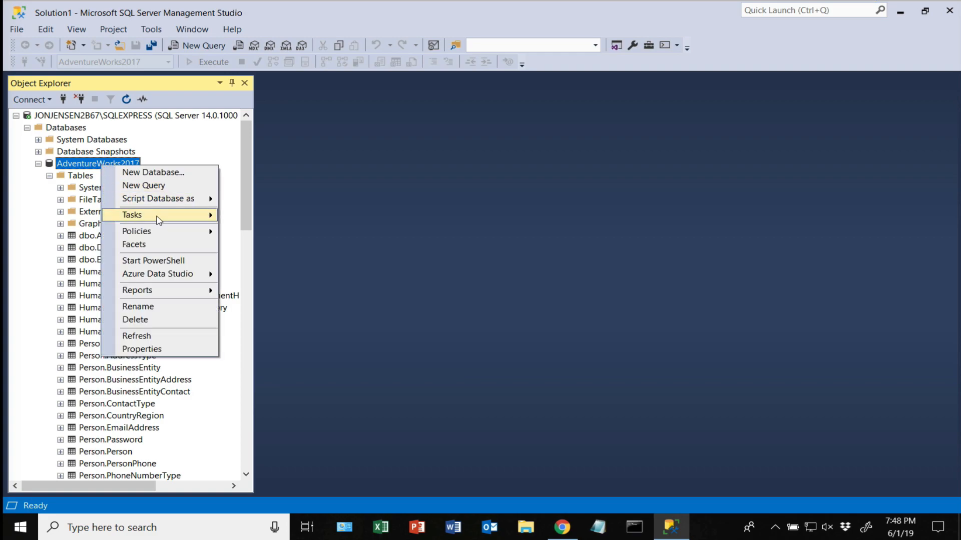
mouse_move(160, 219)
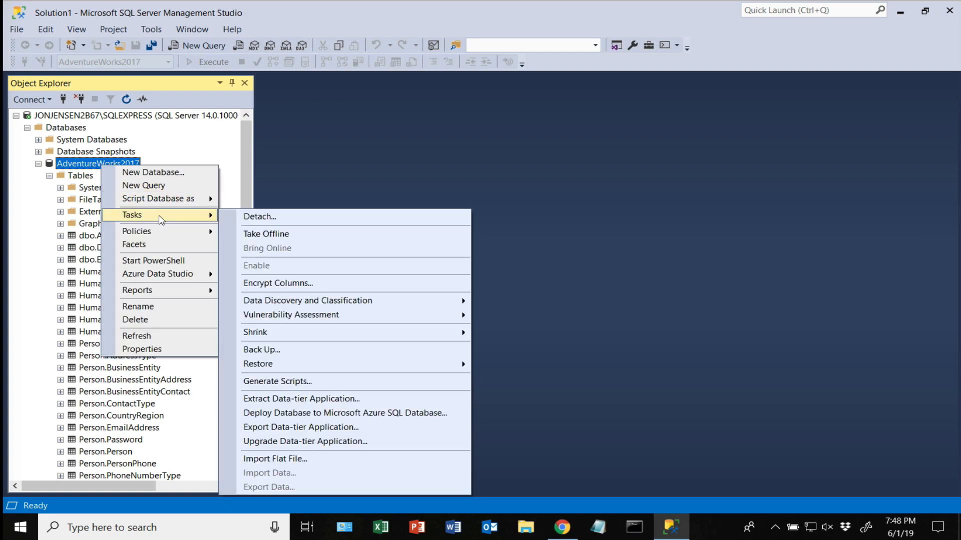
click(341, 415)
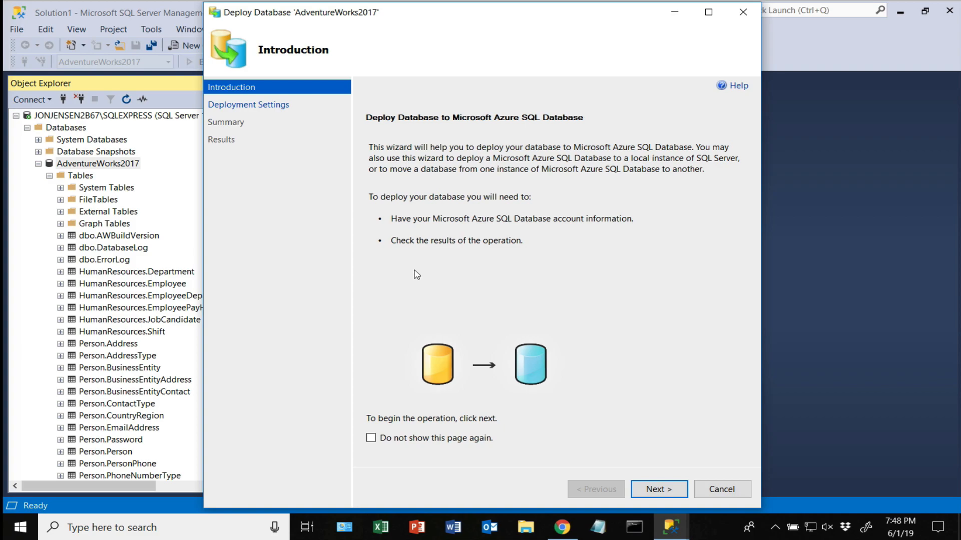
- Connect the wizard to learningdbserver001 with Basic edition and 2 GB size, then continue to the Summary
click(658, 489)
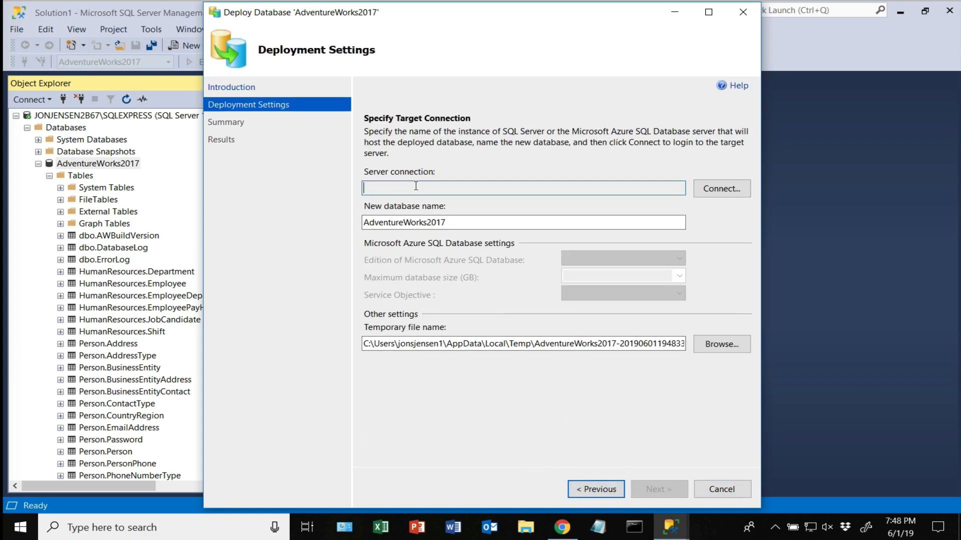
click(703, 195)
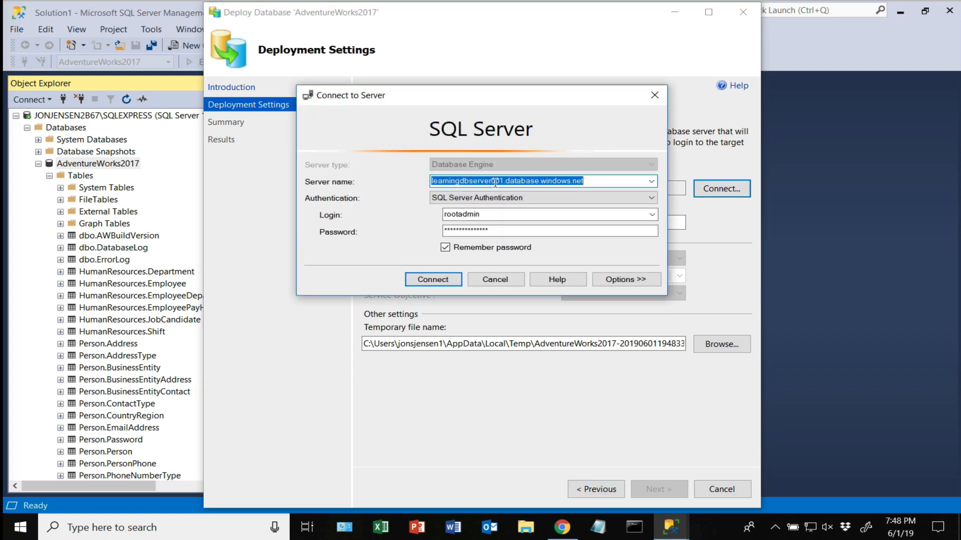
click(434, 280)
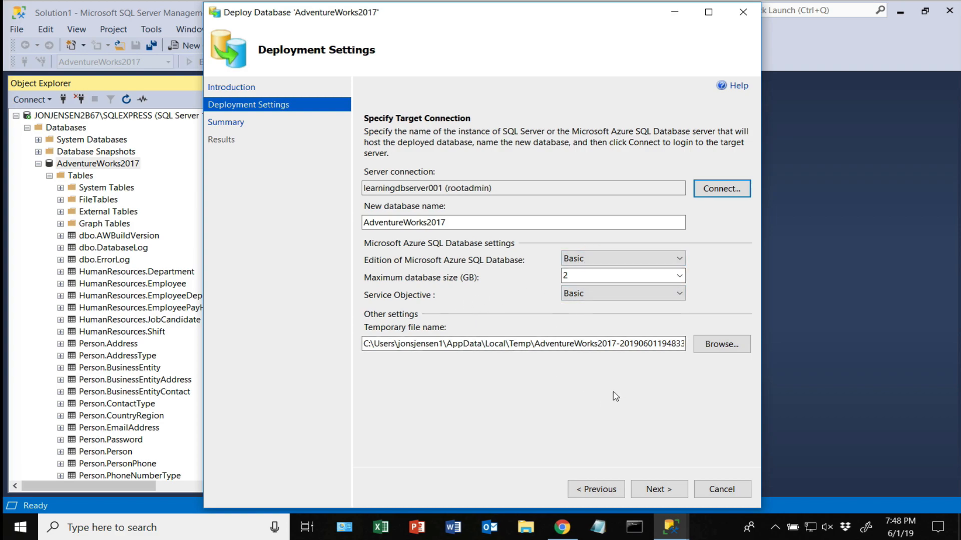
click(659, 489)
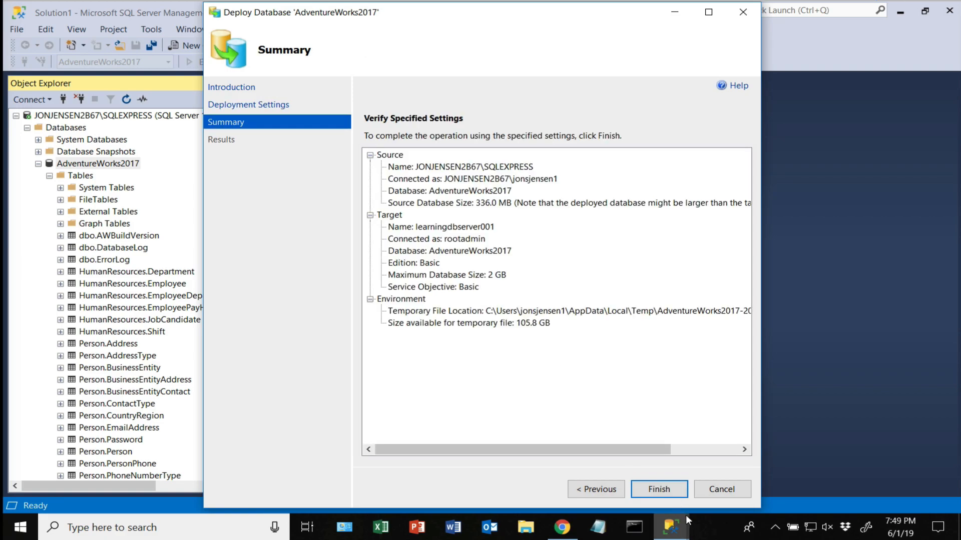
- Run the AdventureWorks2017 deployment to learningdbserver001 until it reports Operation Complete
click(664, 491)
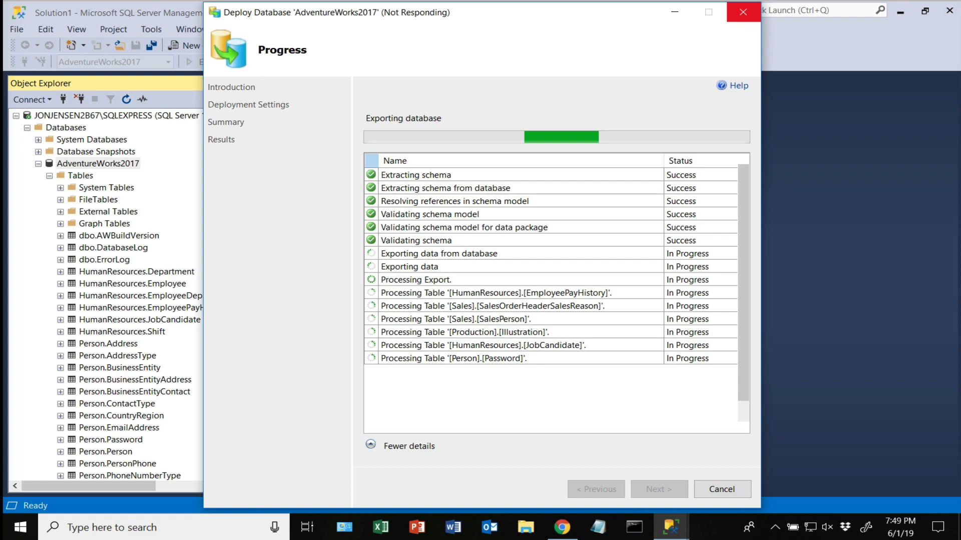
click(532, 0)
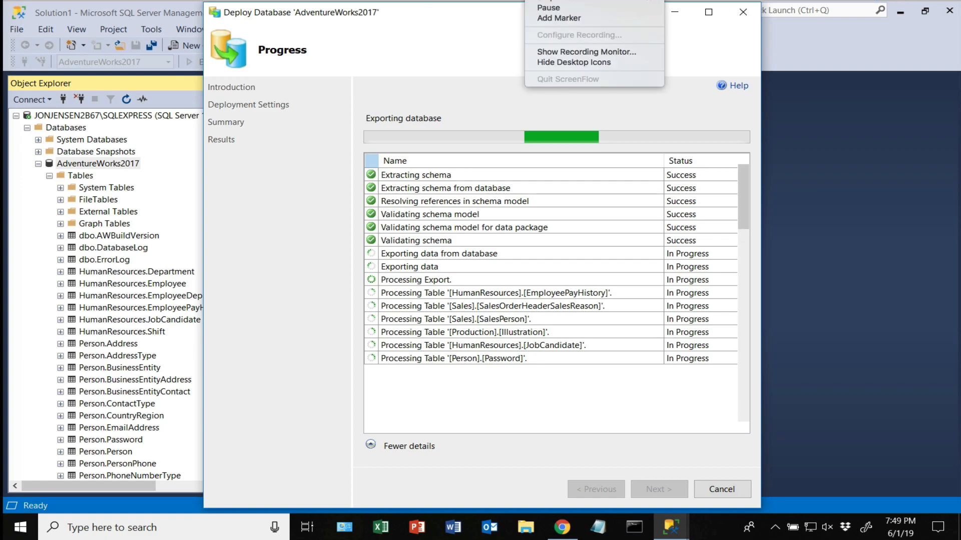
click(556, 9)
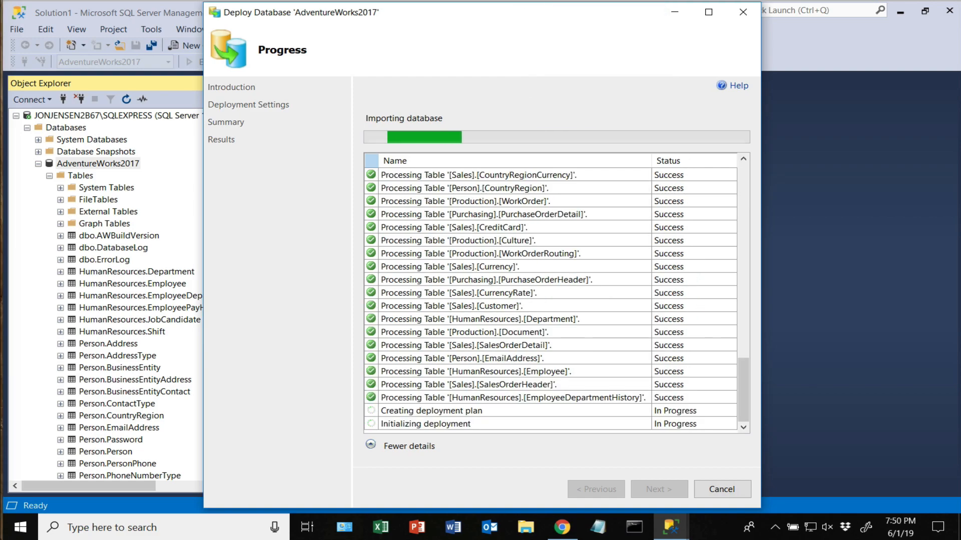
click(532, 1)
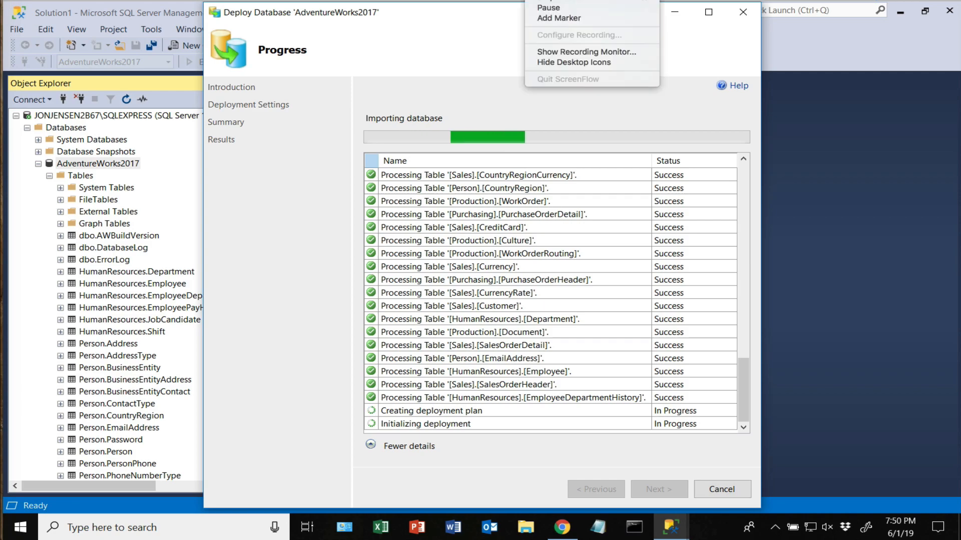
click(562, 17)
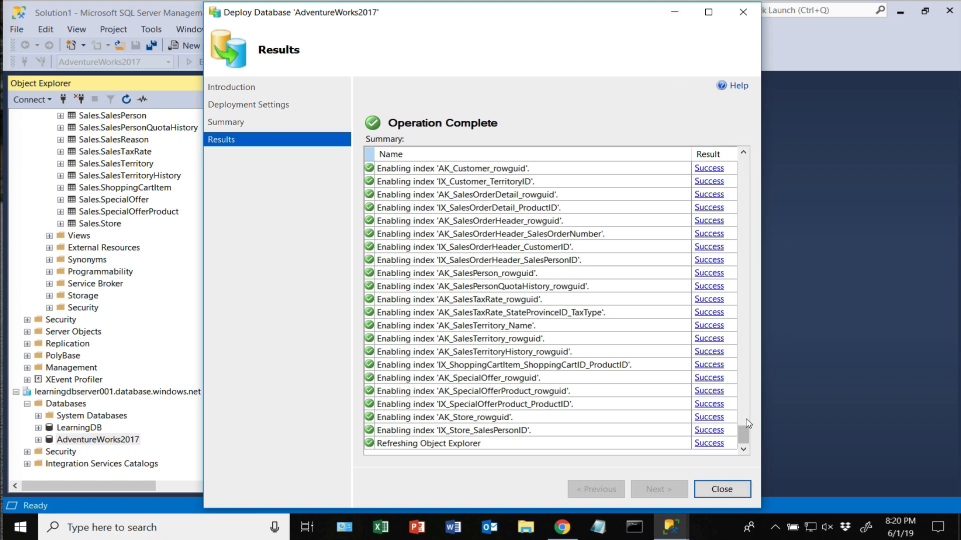
- Scroll through the deployment results summary and close the Deploy Database dialog
mouse_move(744, 433)
mouse_down()
mouse_move(751, 275)
mouse_move(769, 220)
mouse_move(765, 164)
mouse_move(744, 459)
mouse_move(742, 182)
mouse_move(745, 175)
mouse_move(735, 448)
mouse_up()
drag(744, 439, 748, 163)
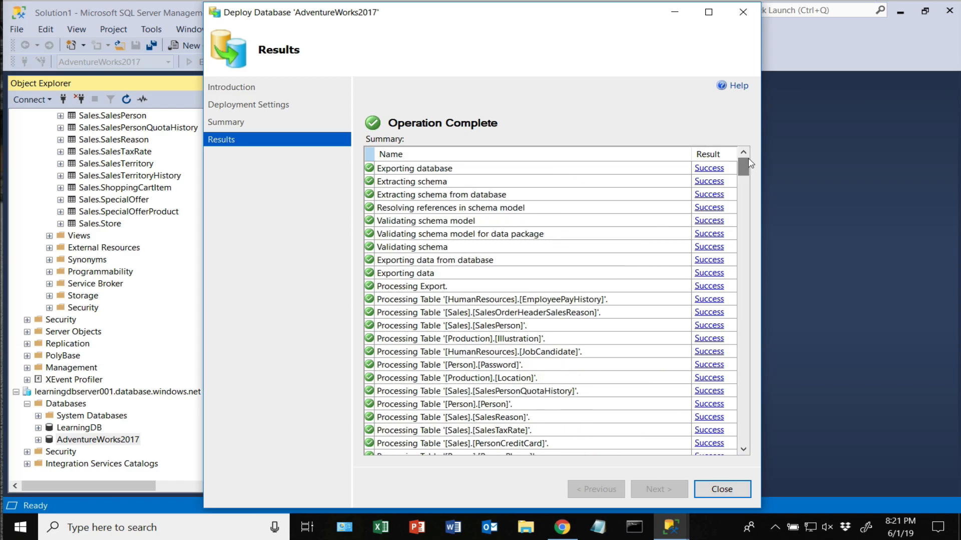
click(723, 490)
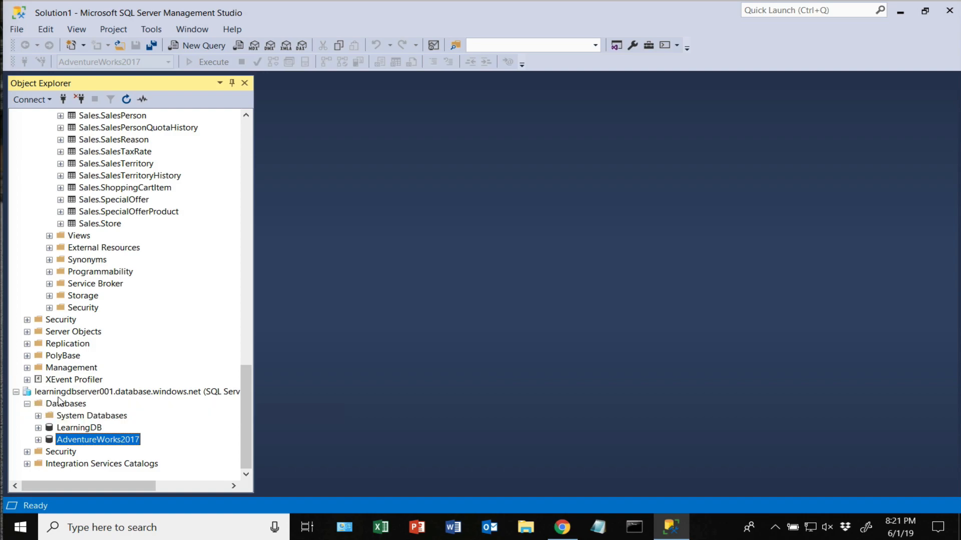
- Collapse the local SQLEXPRESS server and its Databases folder in Object Explorer
scroll(75, 195, up, 20)
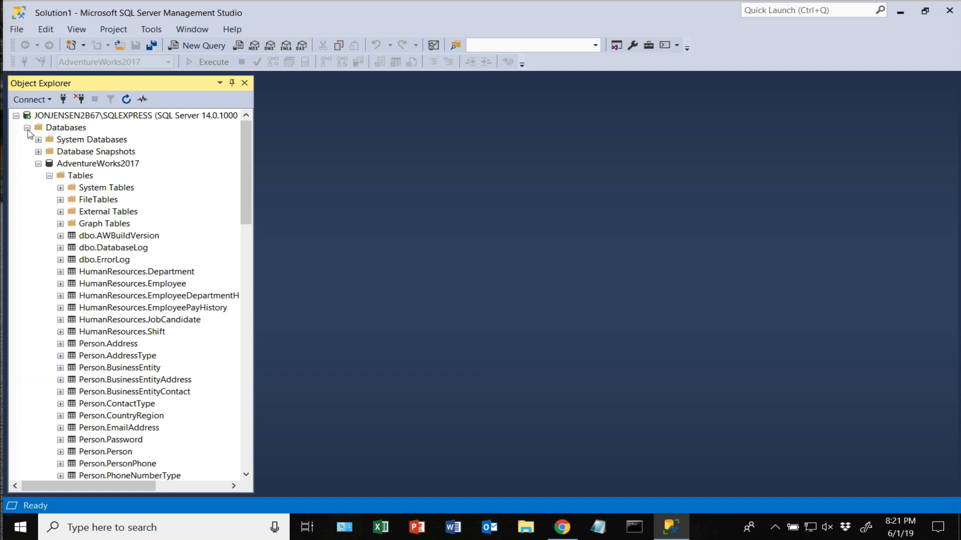
click(27, 129)
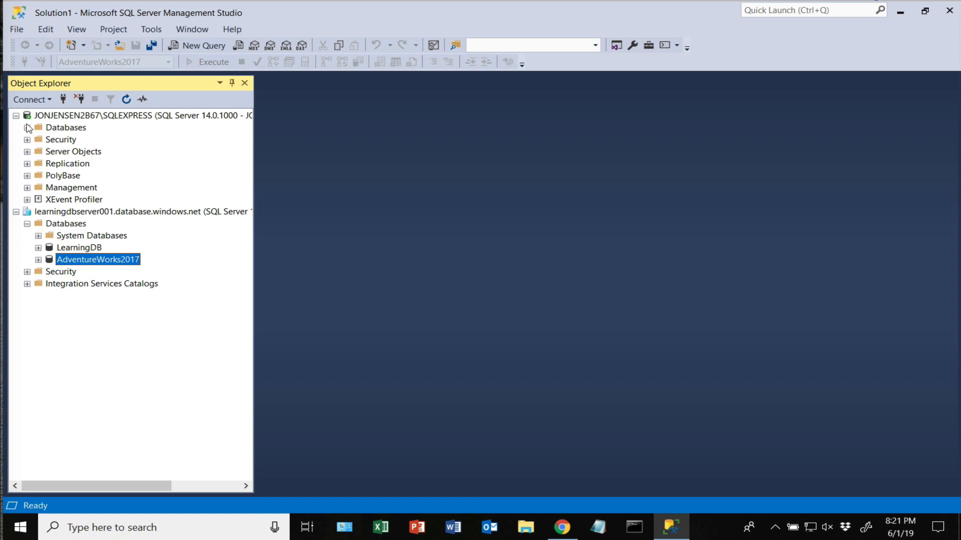
click(16, 116)
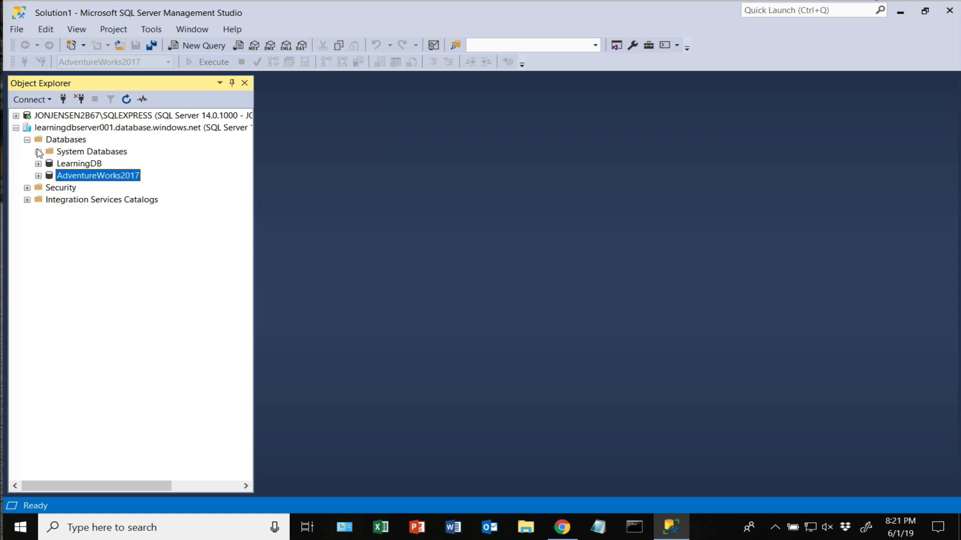
- Expand the Azure AdventureWorks2017 Tables folder and select the Person.Person table
click(38, 175)
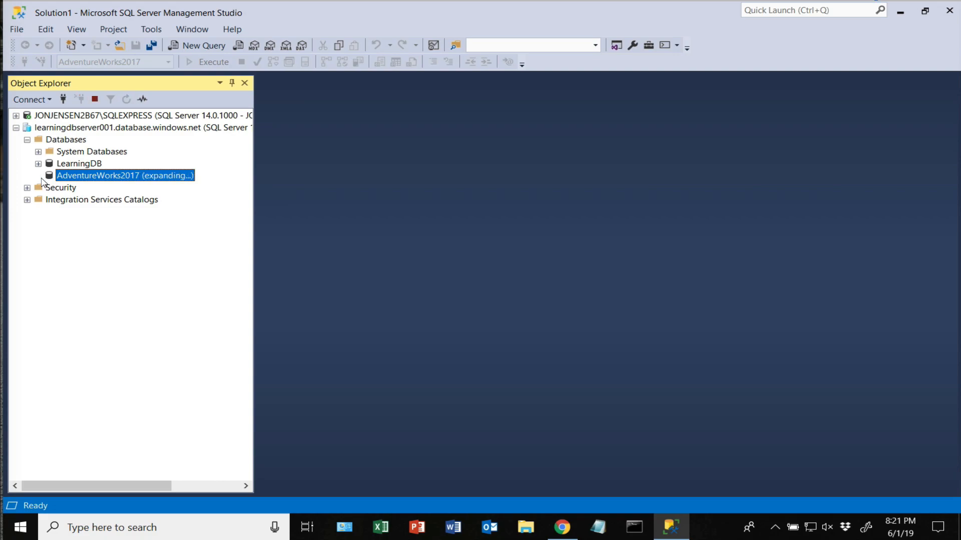
click(49, 188)
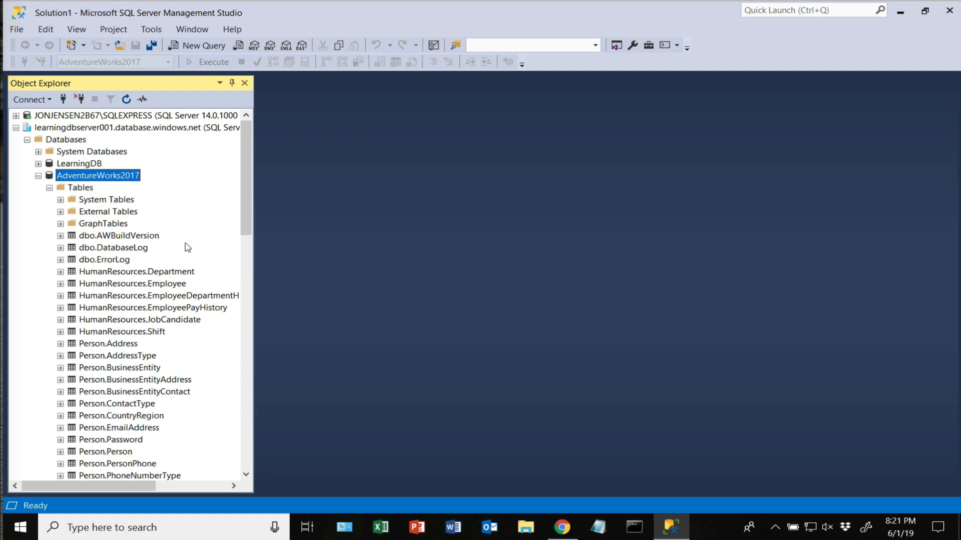
scroll(157, 356, down, 9)
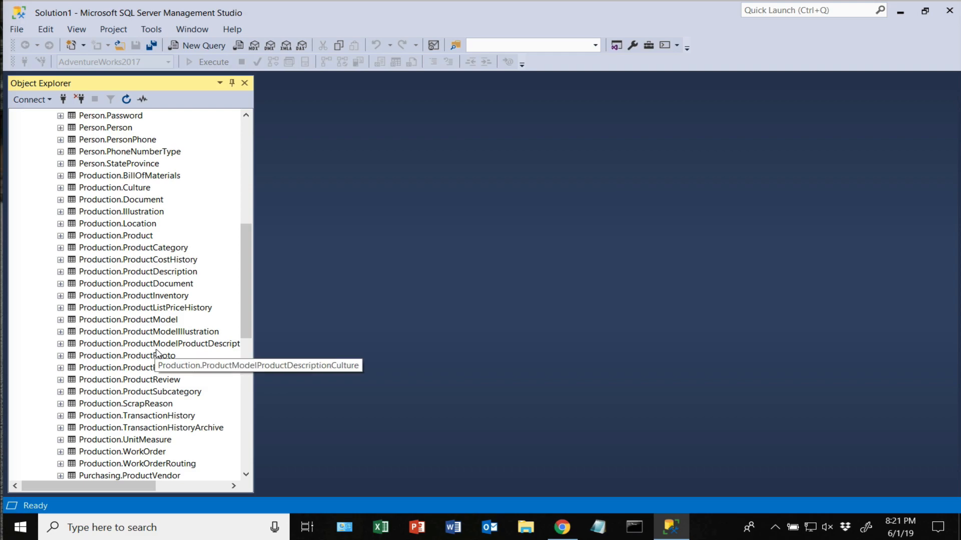
scroll(157, 356, down, 4)
scroll(157, 356, up, 5)
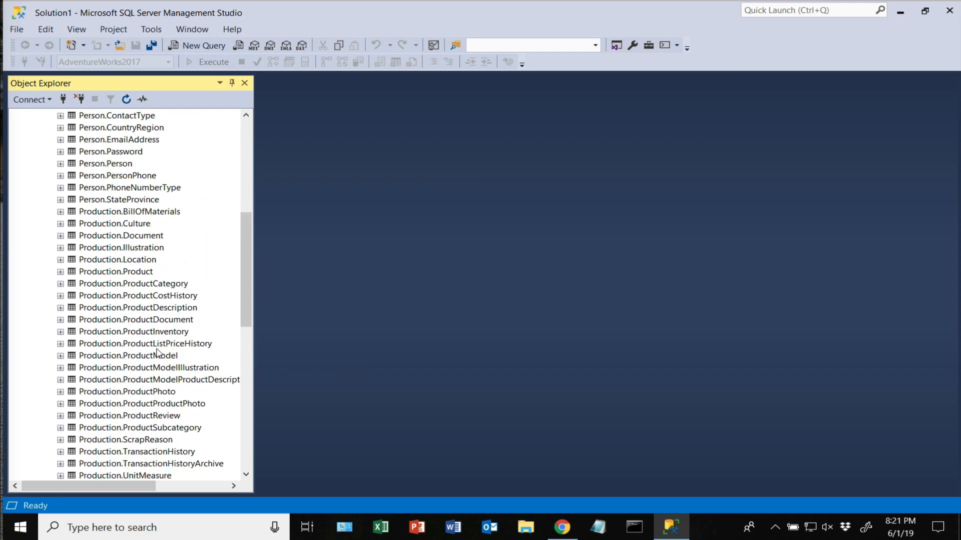
click(107, 168)
- Turn a Select Top 1000 Rows query on Person.Person into count(*) and run it, returning 19972
right_click(105, 167)
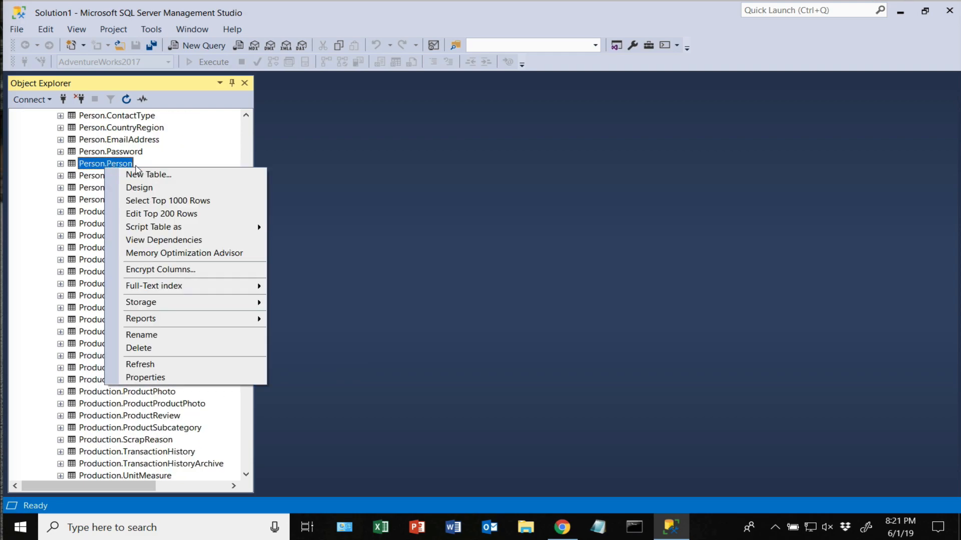
click(178, 200)
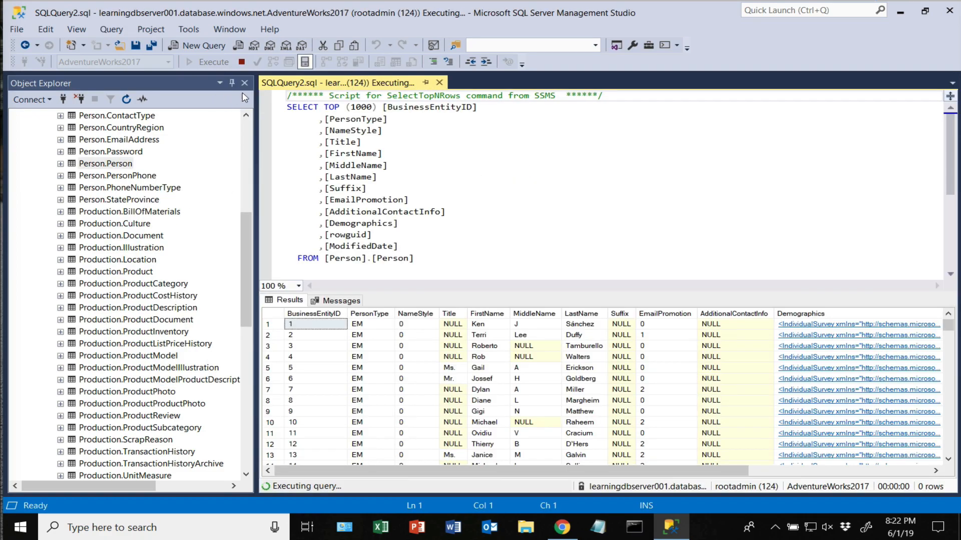
drag(323, 107, 403, 243)
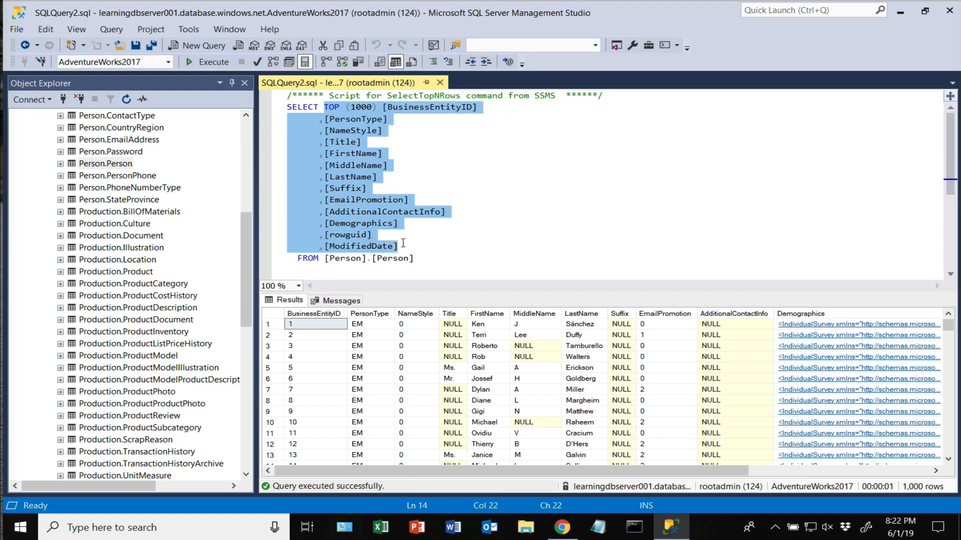
text(count)
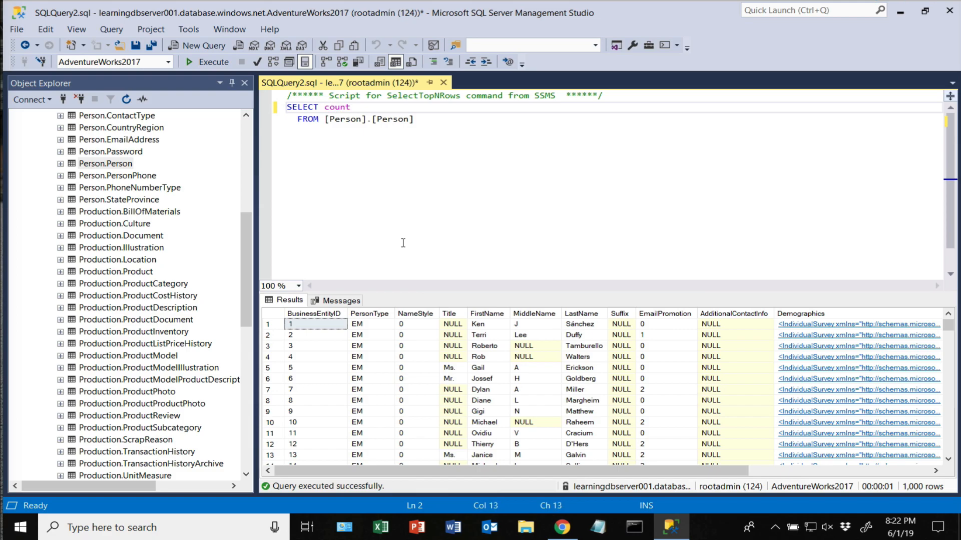
text((*))
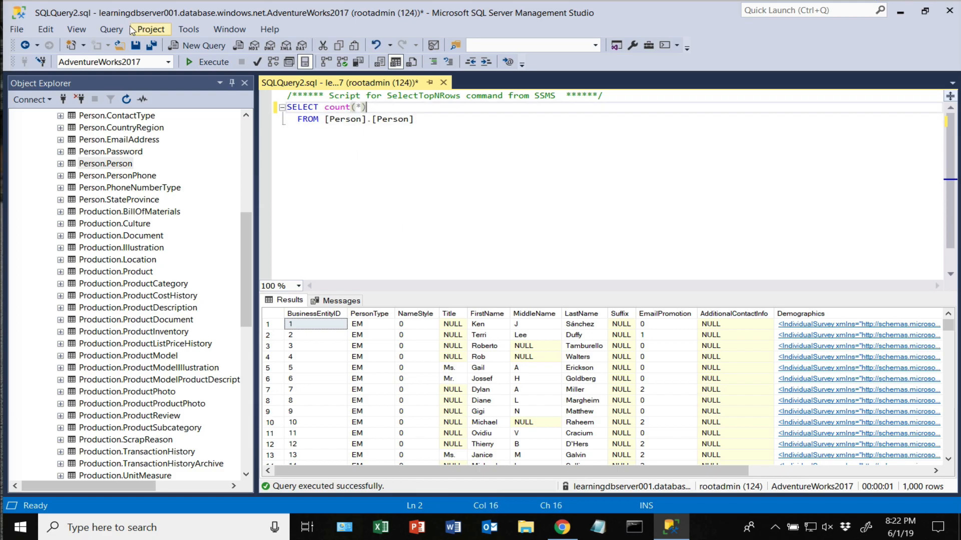
click(214, 62)
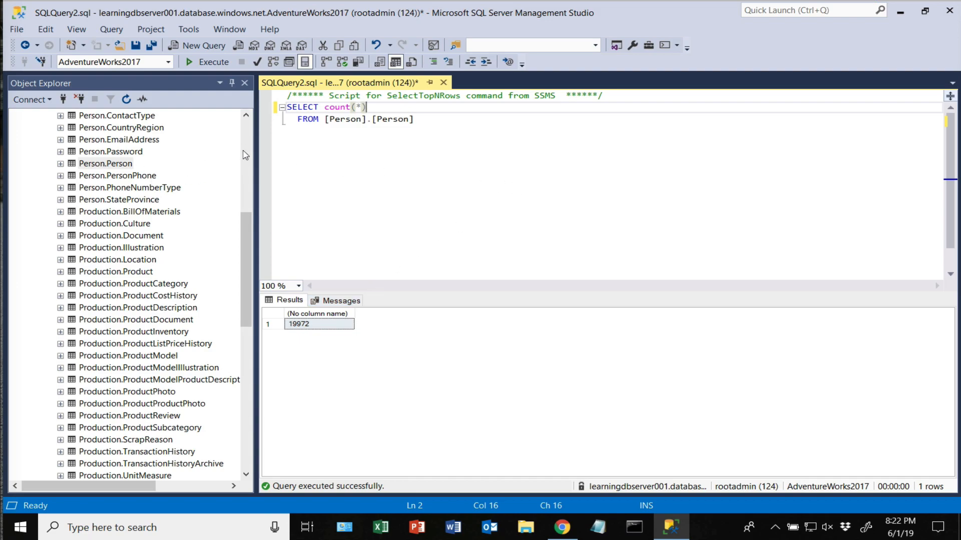
- Collapse AdventureWorks2017 in Object Explorer and switch to the Azure portal browser window
click(246, 131)
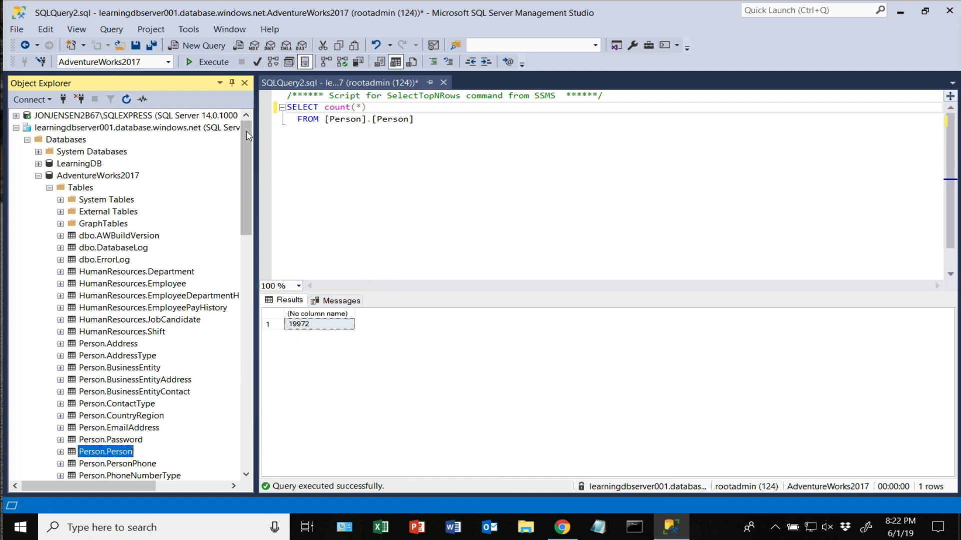
click(38, 176)
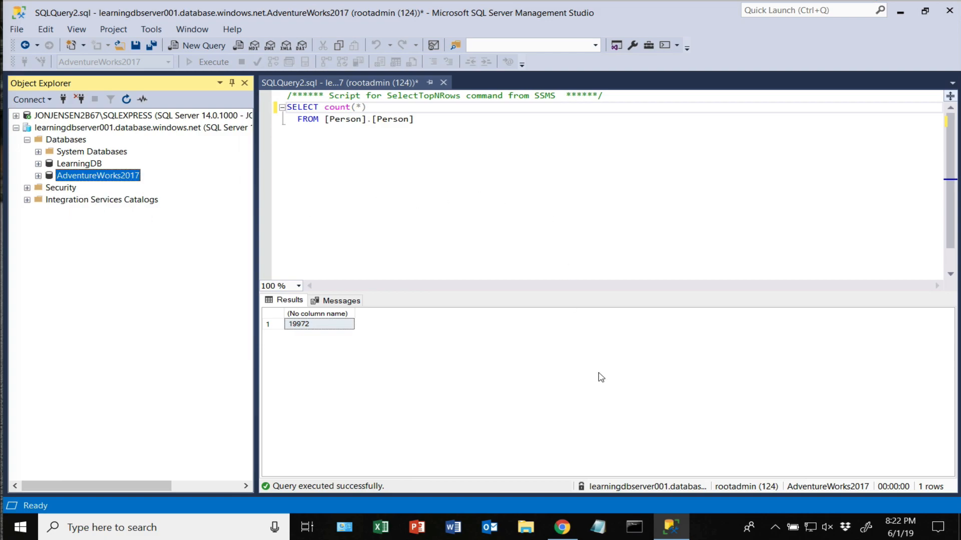
click(561, 527)
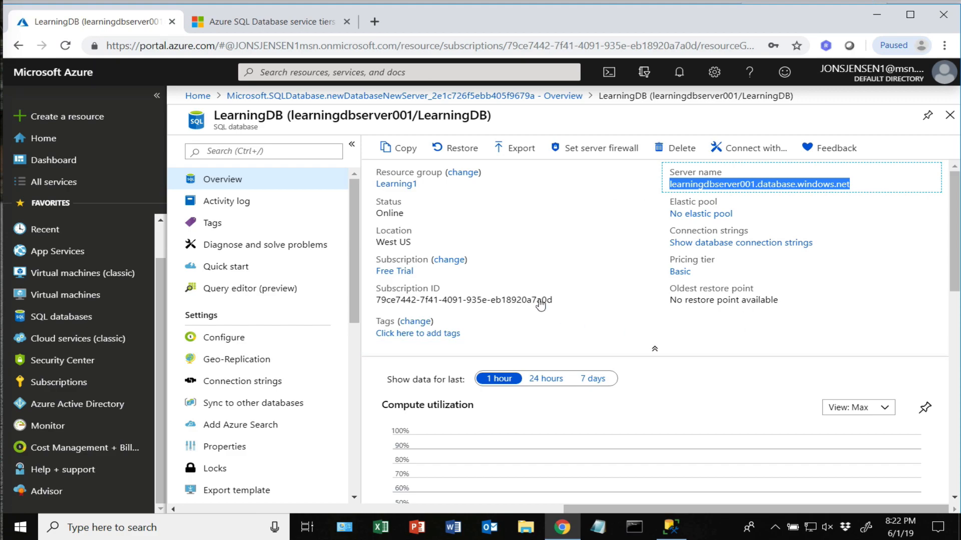
- Reopen LearningDB from Home's recent resources and review its storage: 5 MB used, 16 MB allocated, 500 MB maximum
click(44, 138)
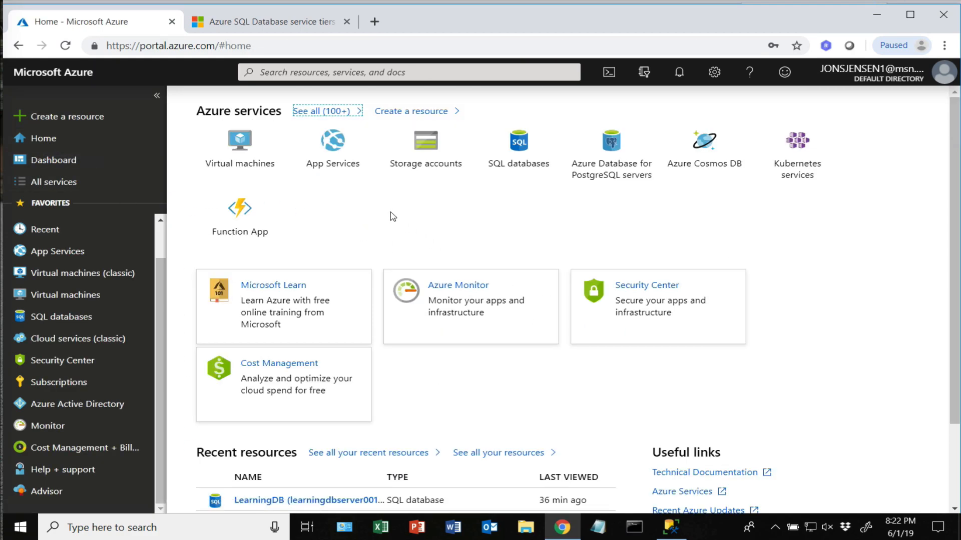
scroll(499, 377, down, 2)
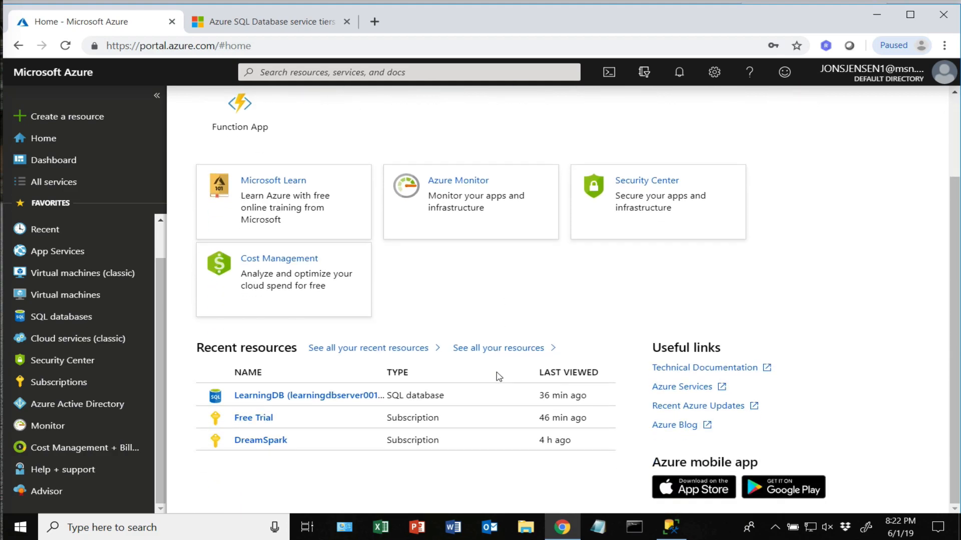
click(319, 397)
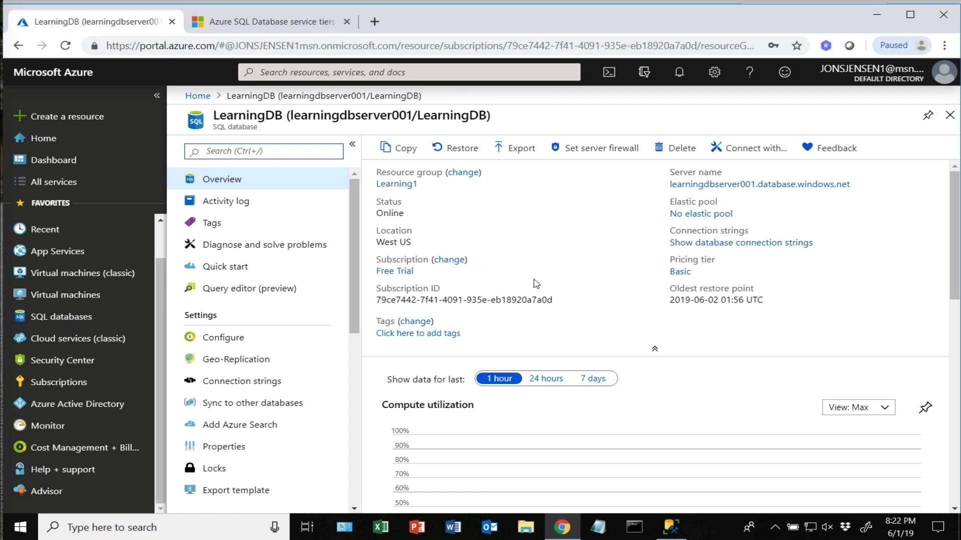
scroll(535, 283, down, 3)
scroll(535, 284, up, 3)
scroll(600, 312, down, 10)
scroll(600, 312, up, 5)
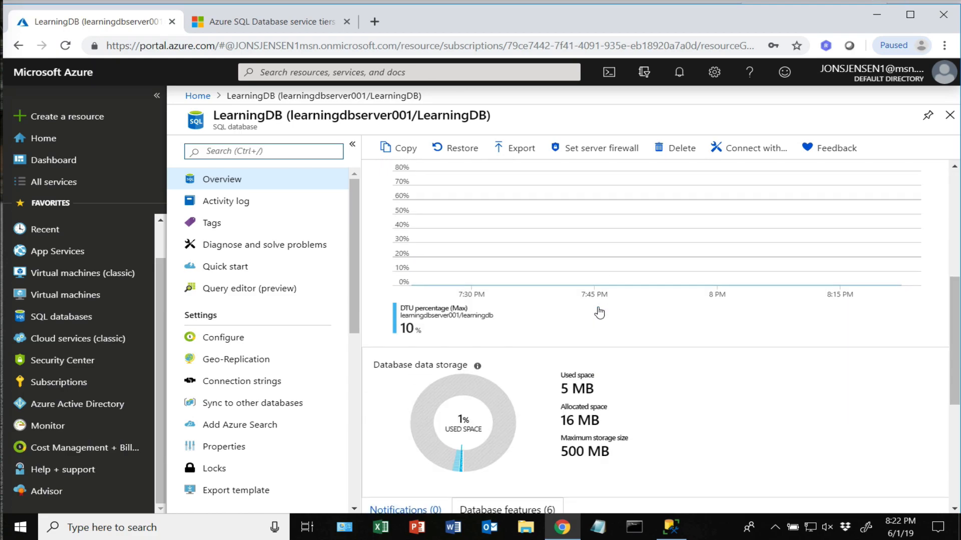
scroll(680, 356, down, 4)
scroll(680, 356, down, 2)
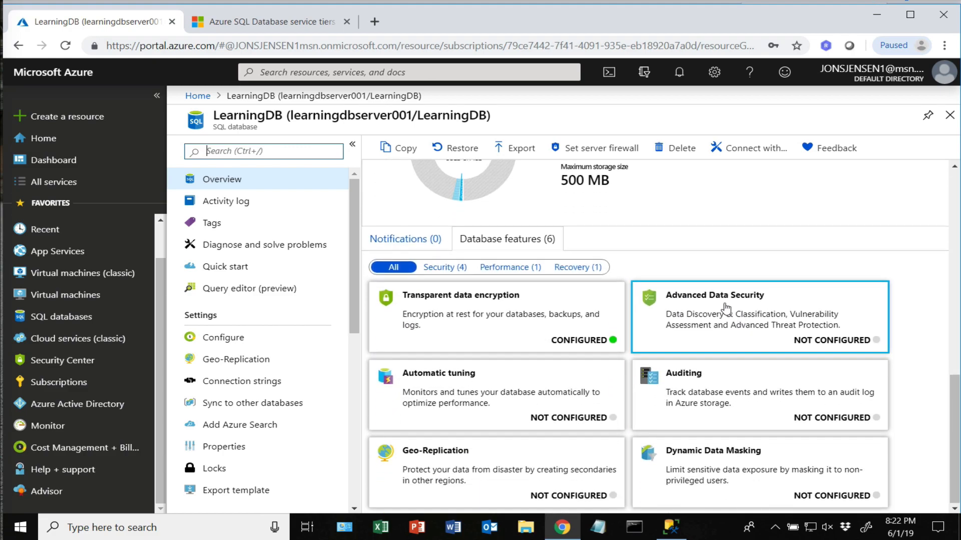
scroll(727, 309, up, 10)
scroll(726, 309, down, 10)
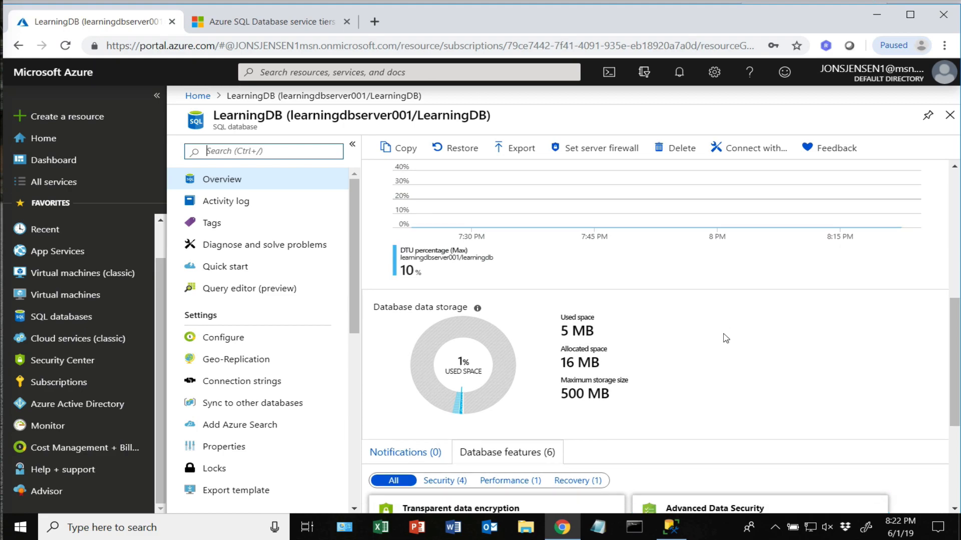
scroll(725, 337, up, 10)
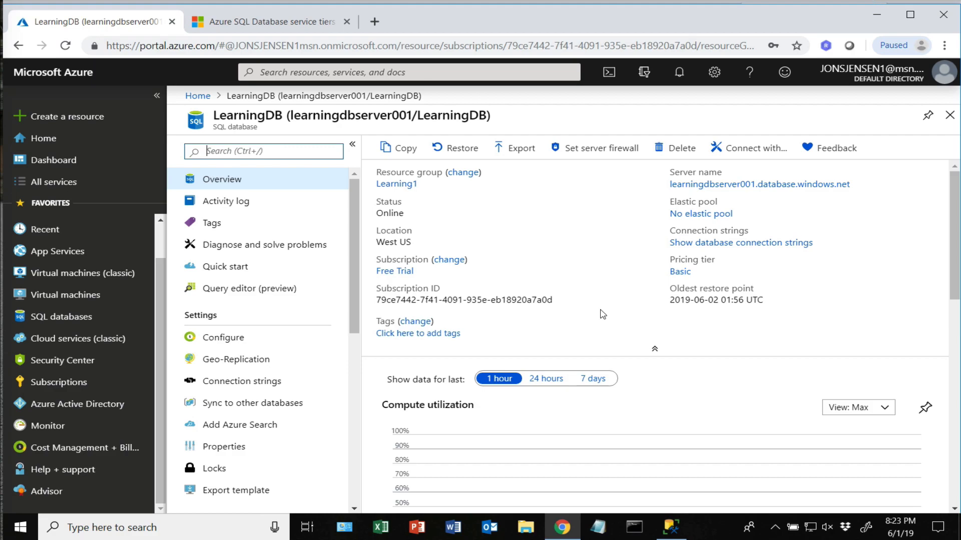
click(526, 0)
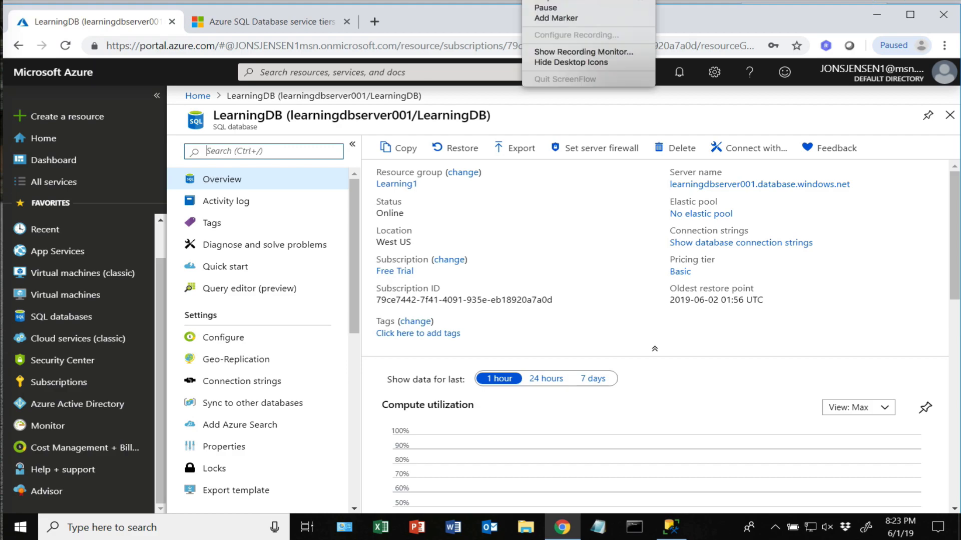